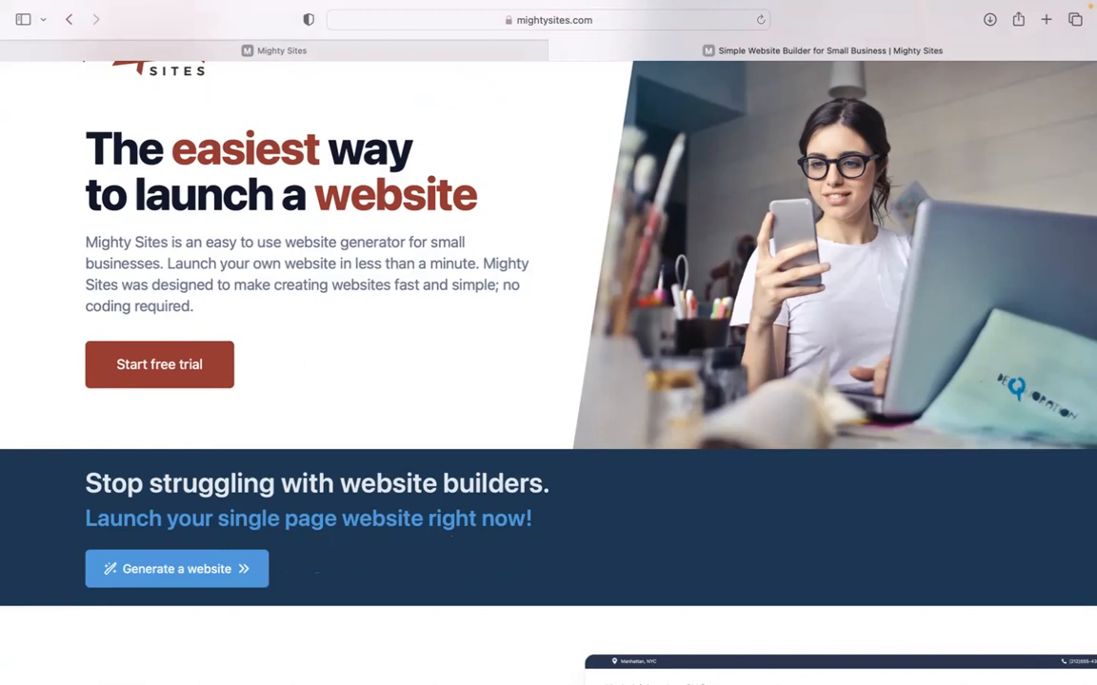
# Scroll the mightysites.com homepage, then switch to the Mighty Sites tab with the template gallery.
pyautogui.scroll(-2, 548, 371)
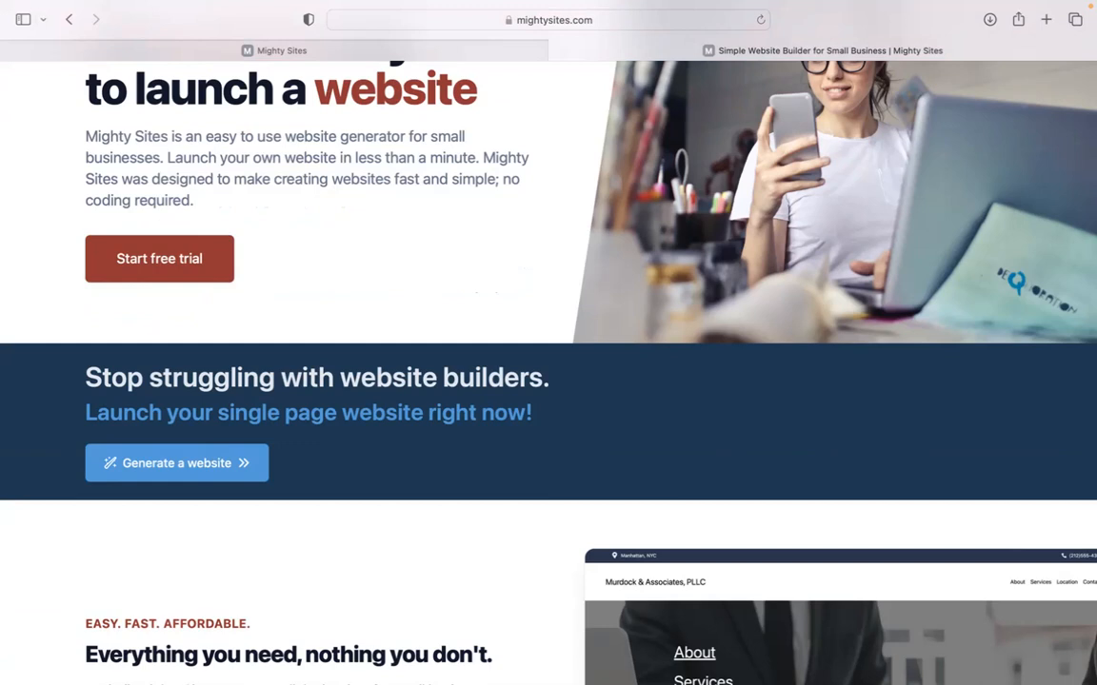
pyautogui.scroll(-4, 549, 371)
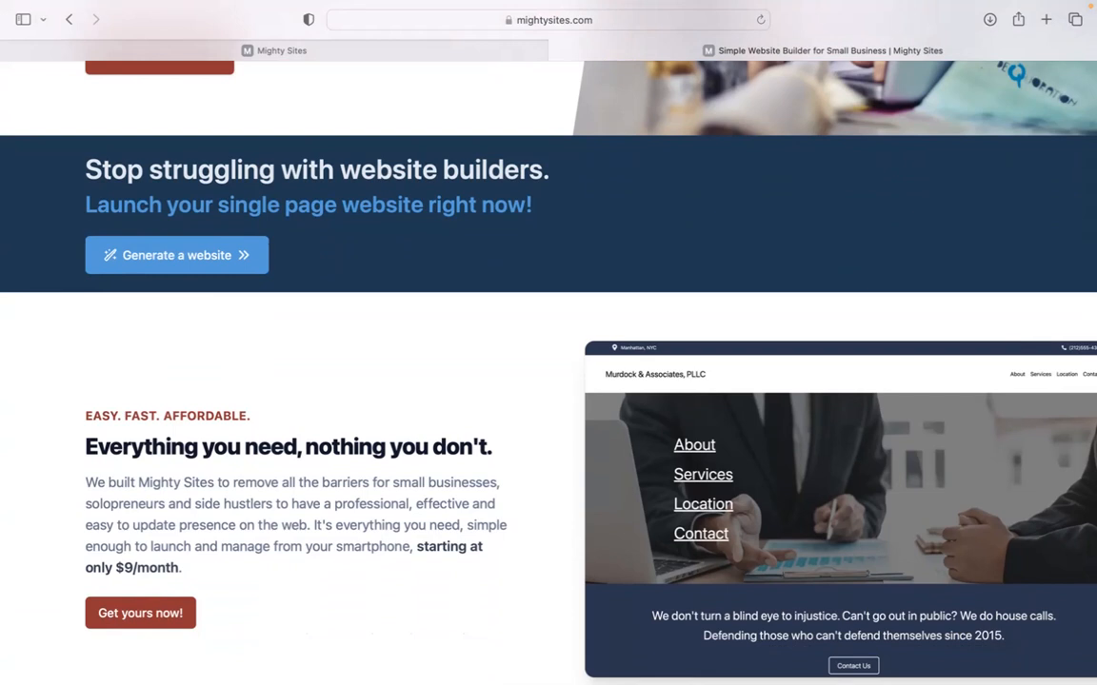
pyautogui.scroll(-3, 548, 381)
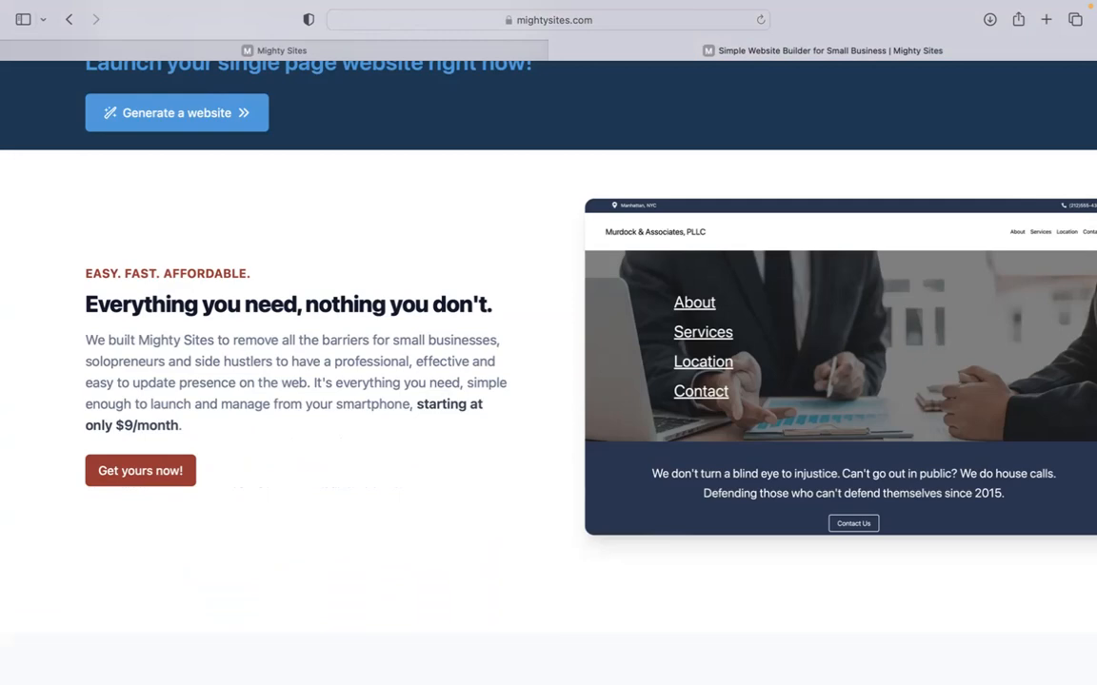
pyautogui.scroll(-10, 548, 342)
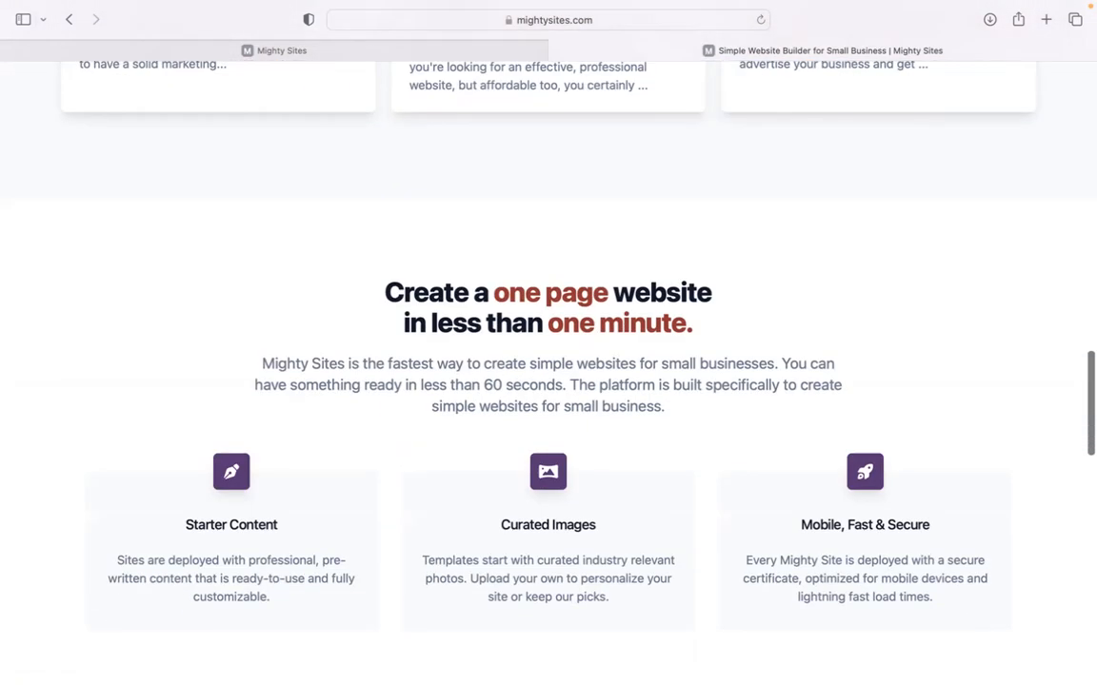
pyautogui.scroll(-3, 549, 381)
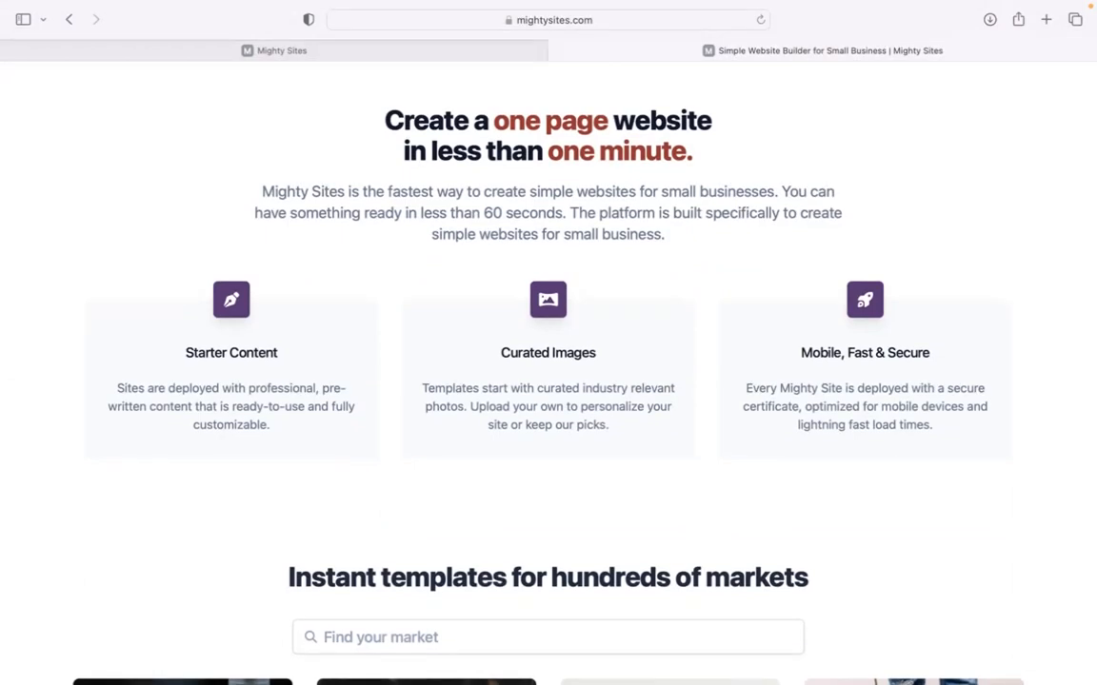
pyautogui.scroll(-2, 416, 66)
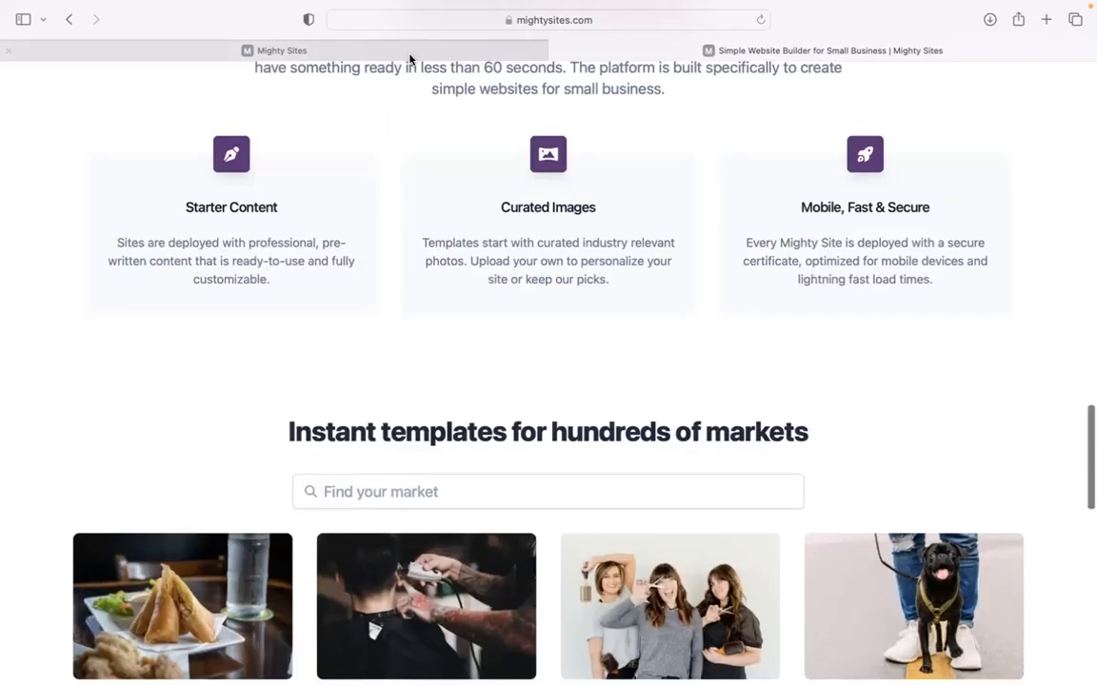
pyautogui.click(411, 49)
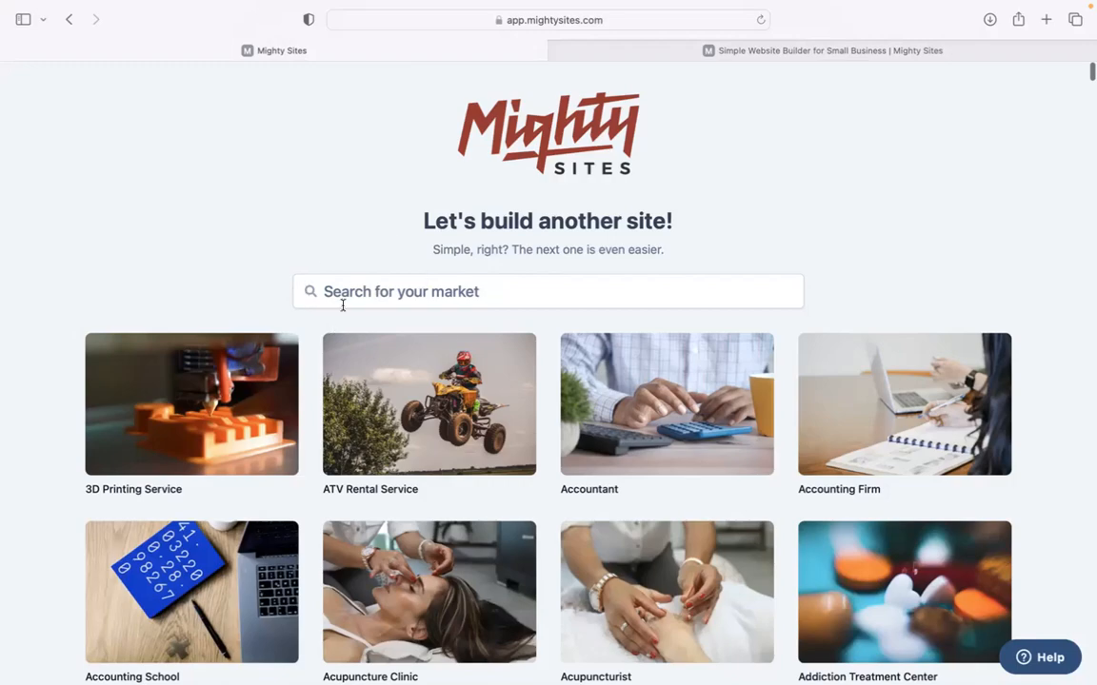
# Search the template gallery for 'bbq c' so BBQ Catering Service appears first.
pyautogui.scroll(-7, 350, 242)
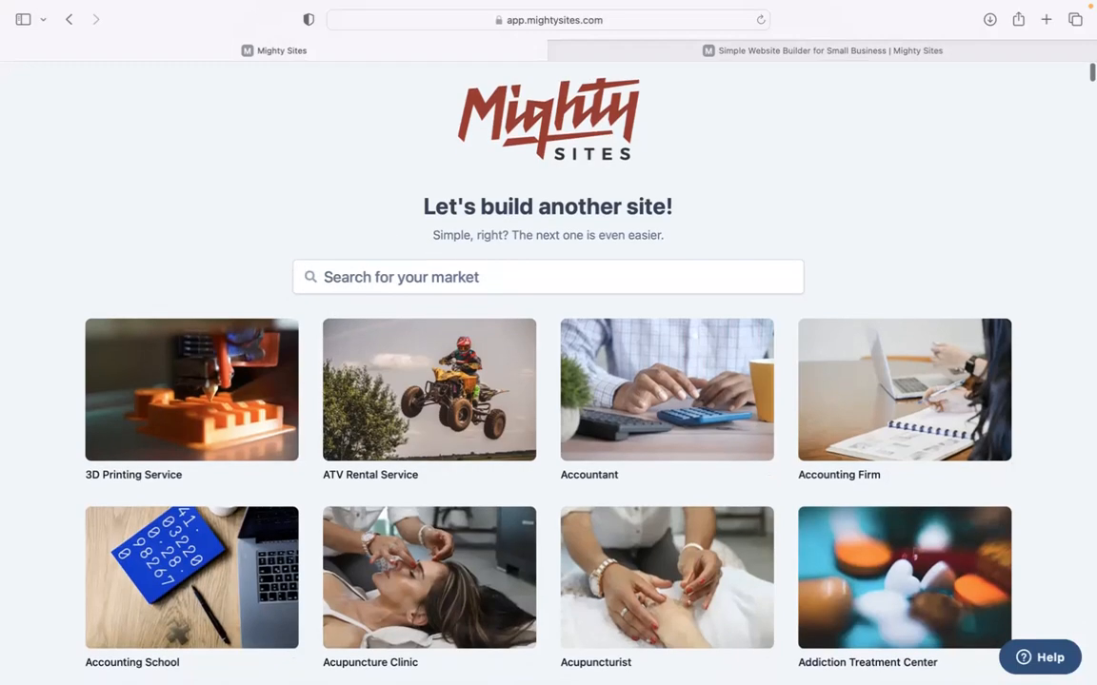
pyautogui.scroll(-9, 548, 372)
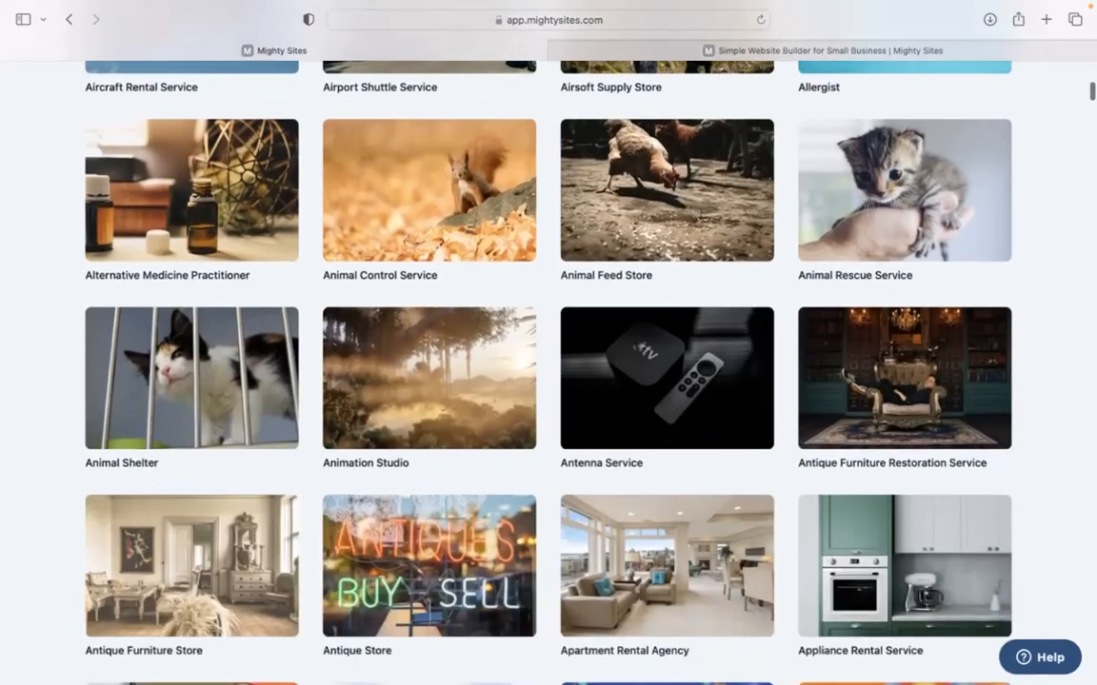
pyautogui.scroll(9, 548, 371)
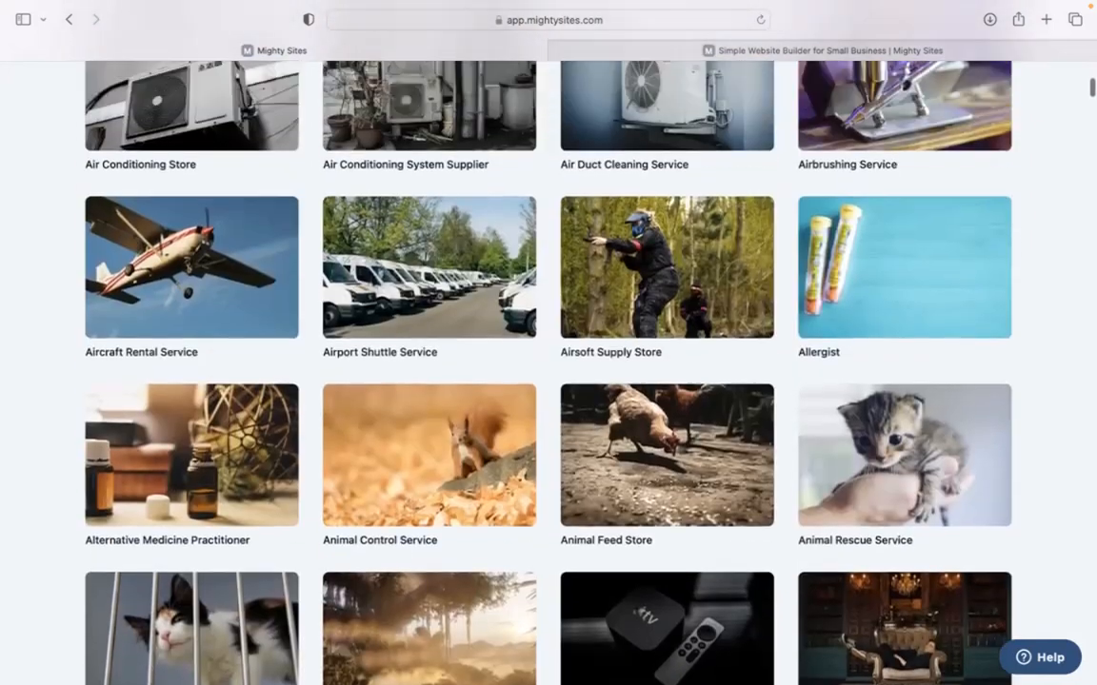
pyautogui.scroll(7, 549, 371)
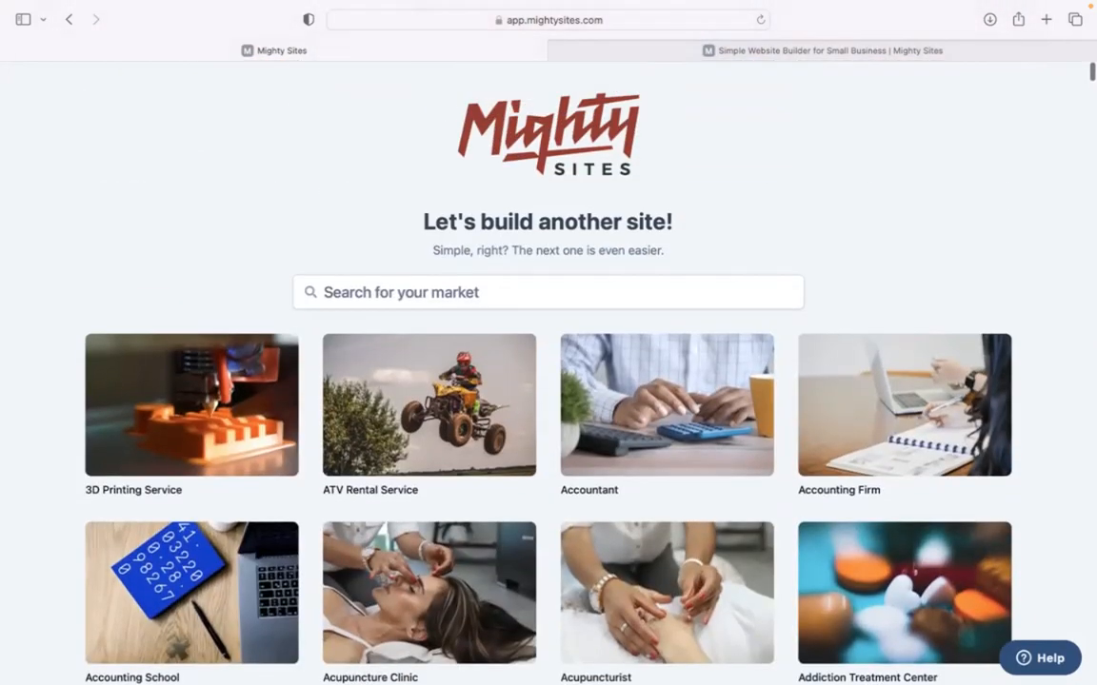
pyautogui.click(458, 287)
pyautogui.write('bbq c')
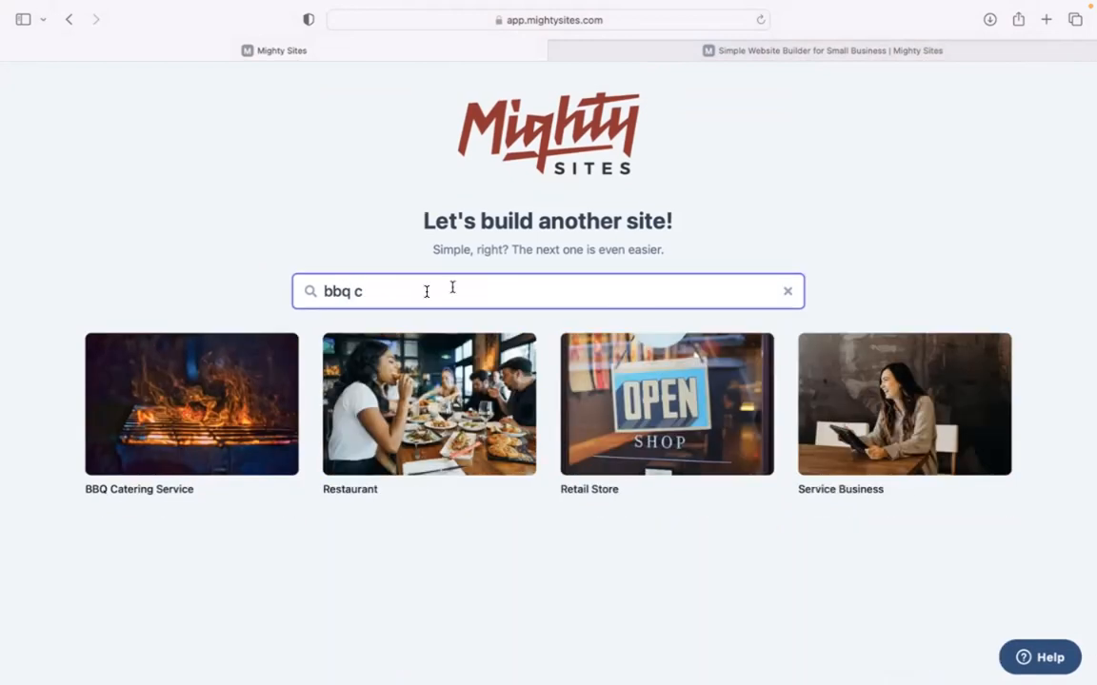
# Pick BBQ Catering Service and submit Smokehouse Catering, Denver, Colorado as a Service business.
pyautogui.click(190, 383)
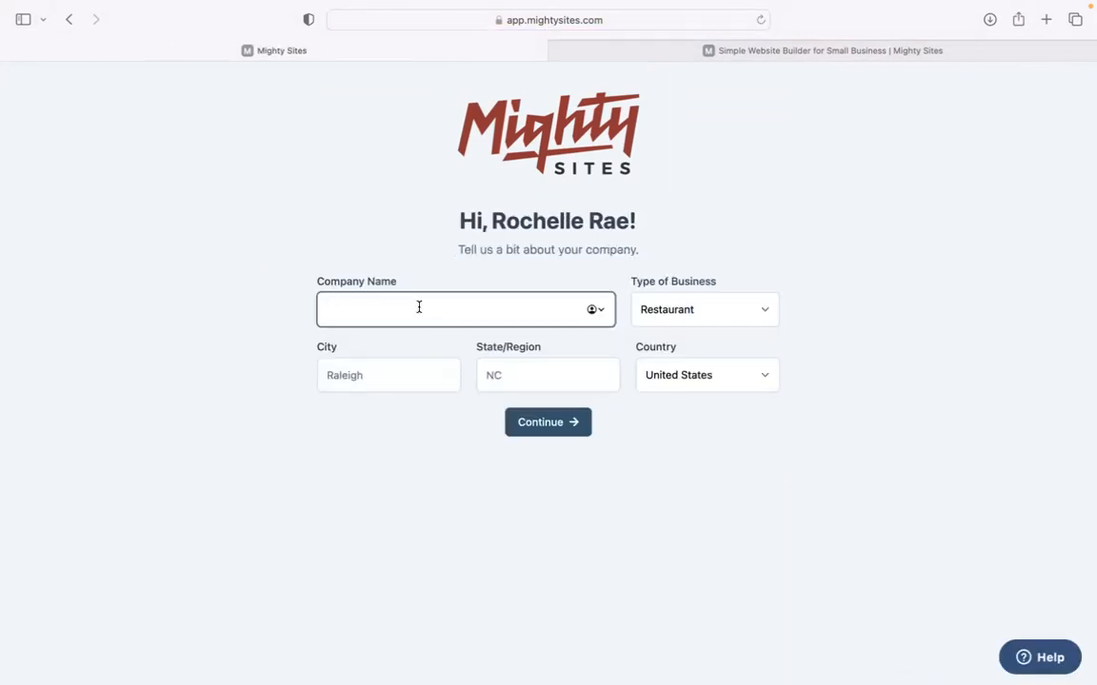
pyautogui.write('Smokehouse Catering')
pyautogui.click(391, 374)
pyautogui.write('D')
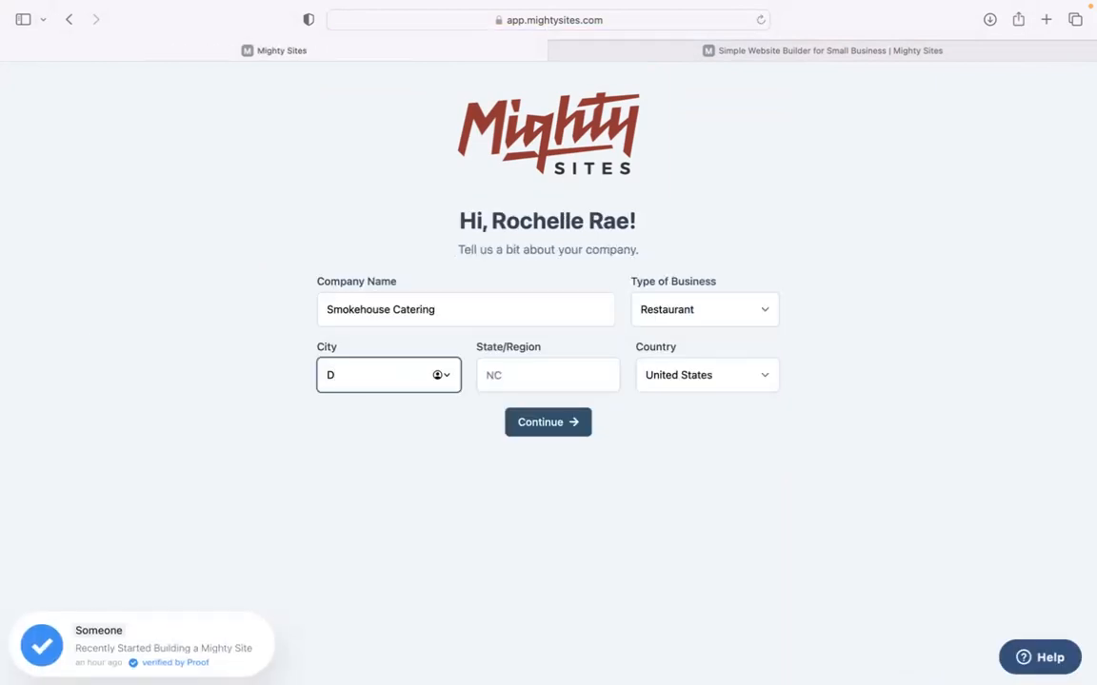
pyautogui.write('enver')
pyautogui.click(528, 350)
pyautogui.write('Colorado')
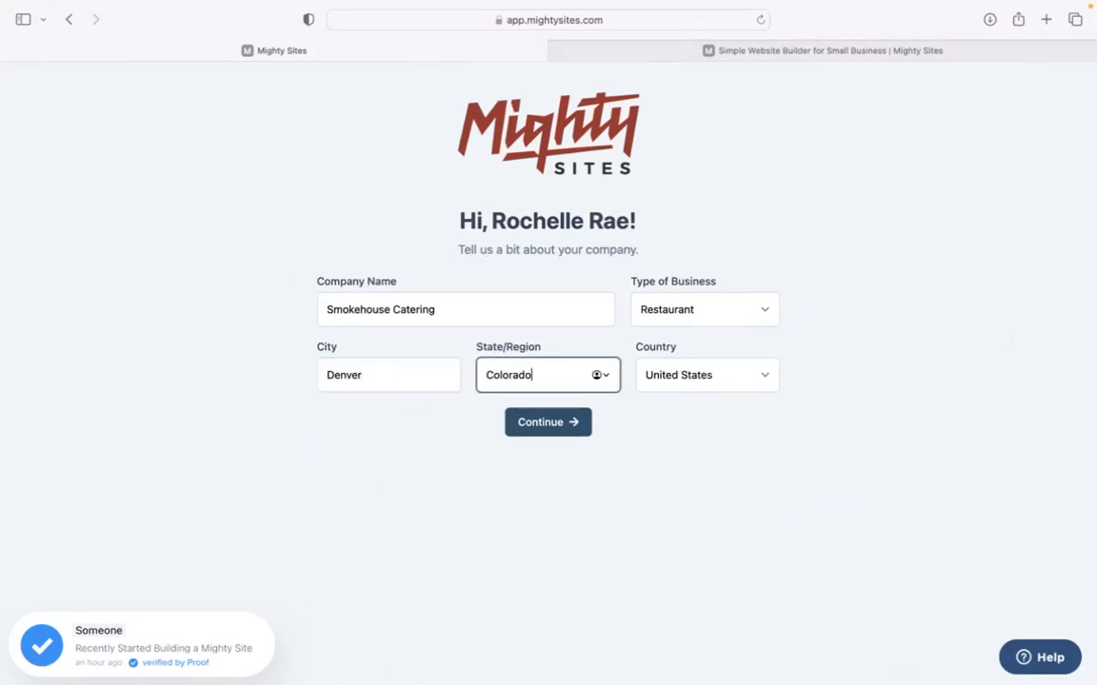
pyautogui.click(729, 311)
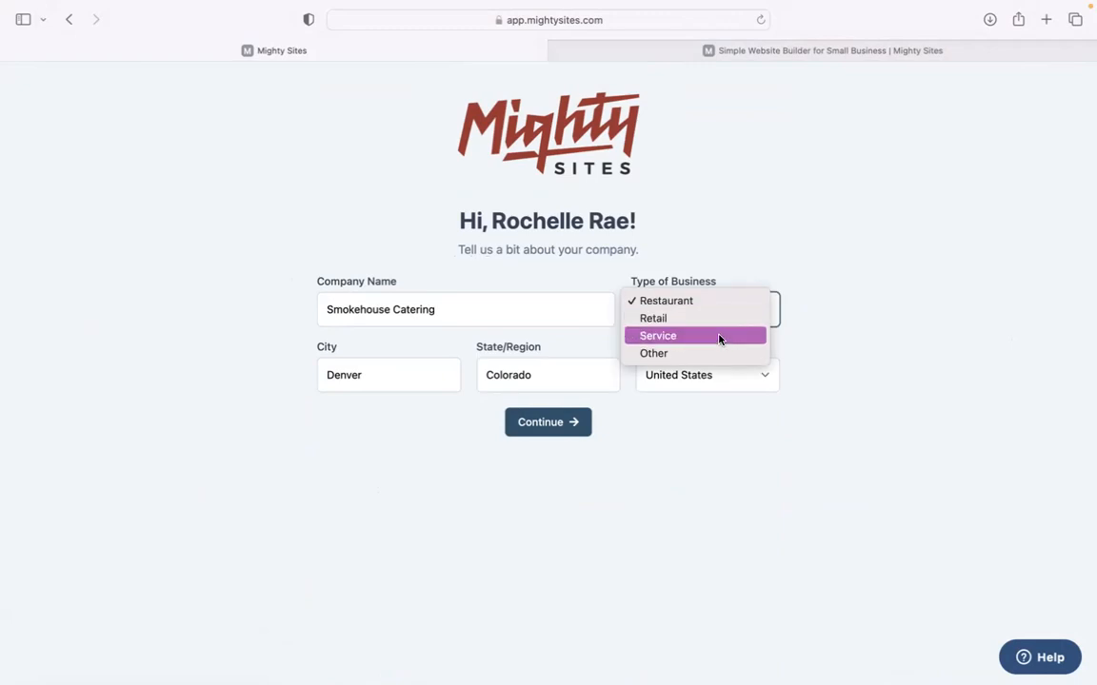
pyautogui.click(719, 336)
pyautogui.click(569, 425)
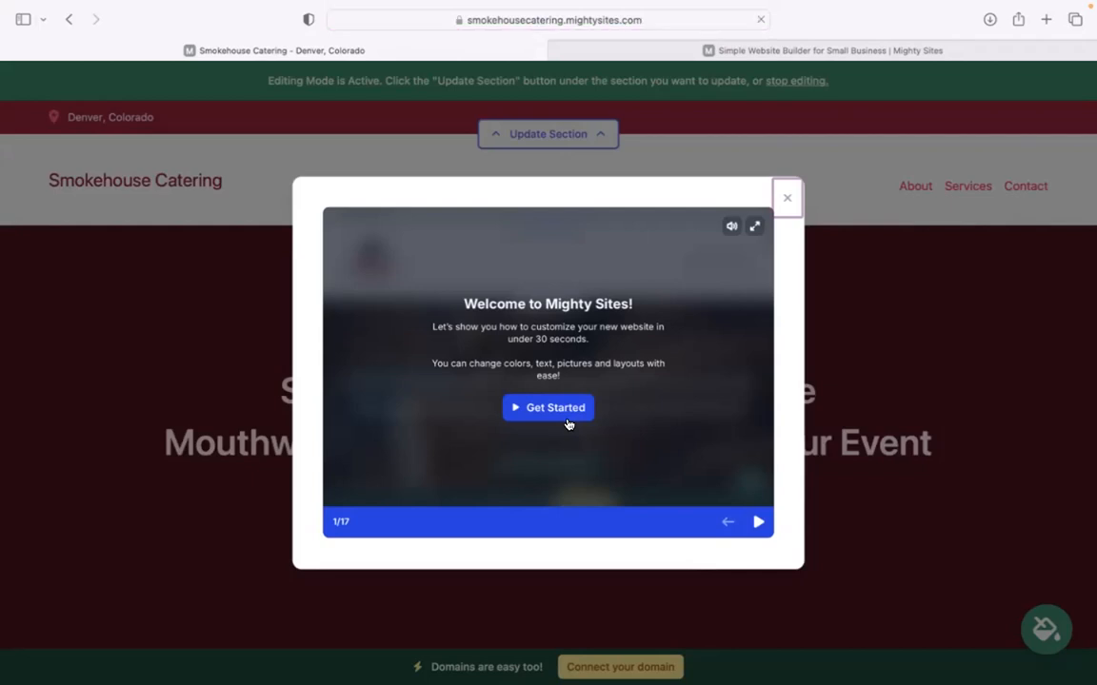
# Step through every slide of the welcome tutorial and dismiss it.
pyautogui.click(758, 522)
pyautogui.click(758, 523)
pyautogui.click(758, 526)
pyautogui.click(758, 525)
pyautogui.click(758, 525)
pyautogui.click(758, 526)
pyautogui.click(758, 524)
pyautogui.click(758, 524)
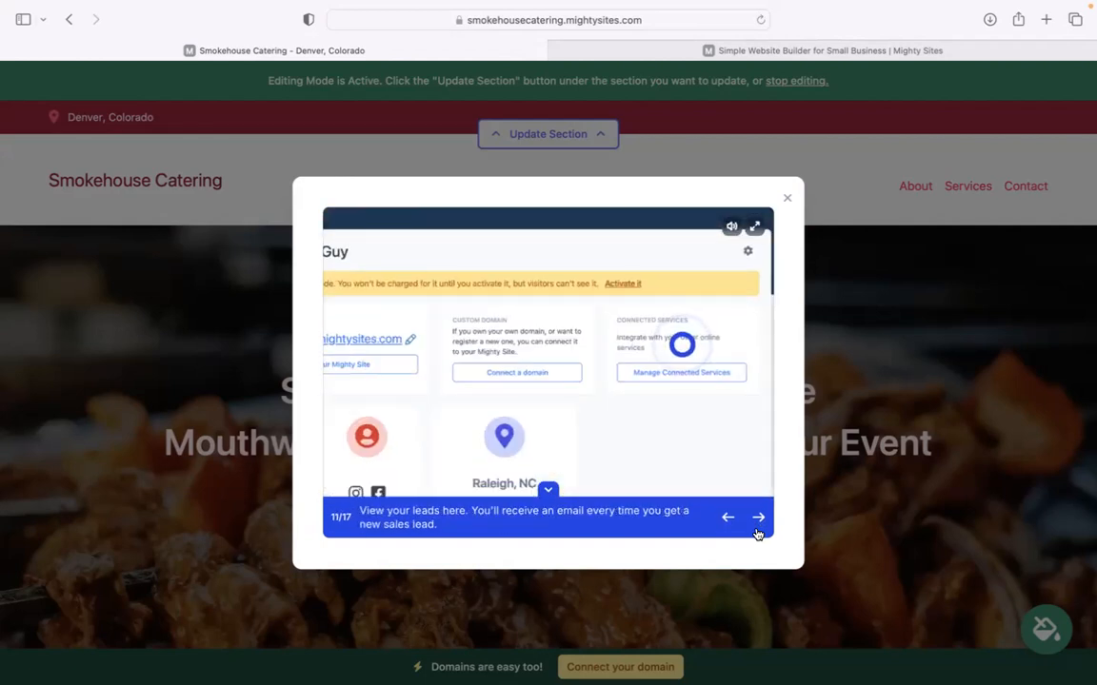
pyautogui.click(758, 524)
pyautogui.click(789, 200)
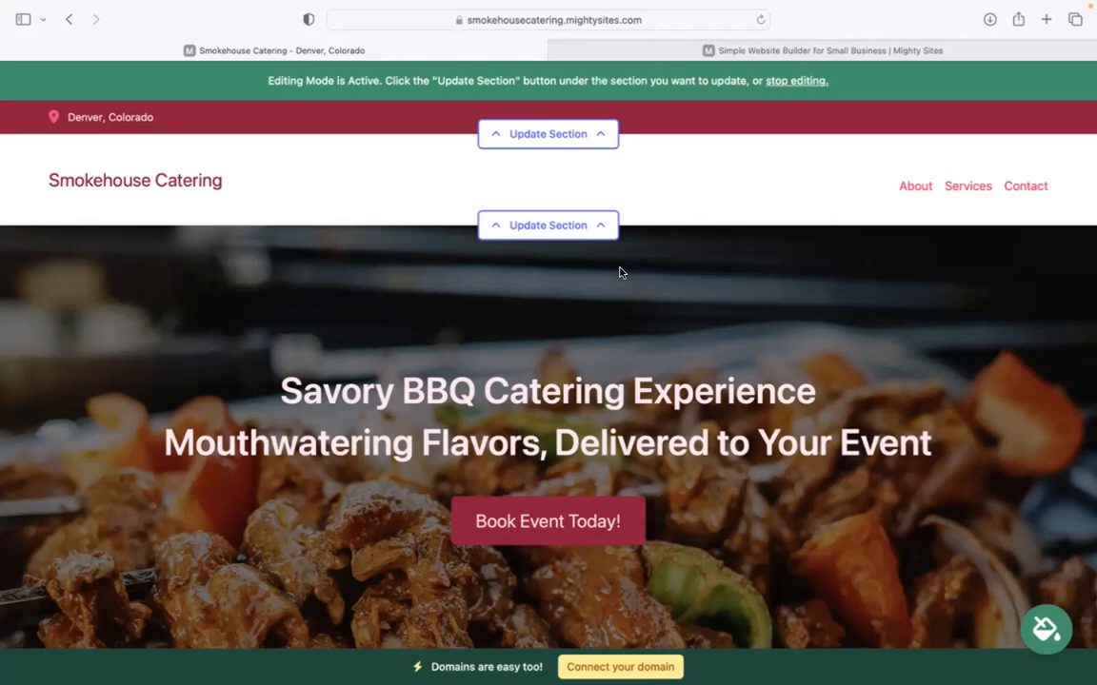
# Scroll down through the BBQ hero, About Us and Services We Offer sections.
pyautogui.scroll(-3, 255, 165)
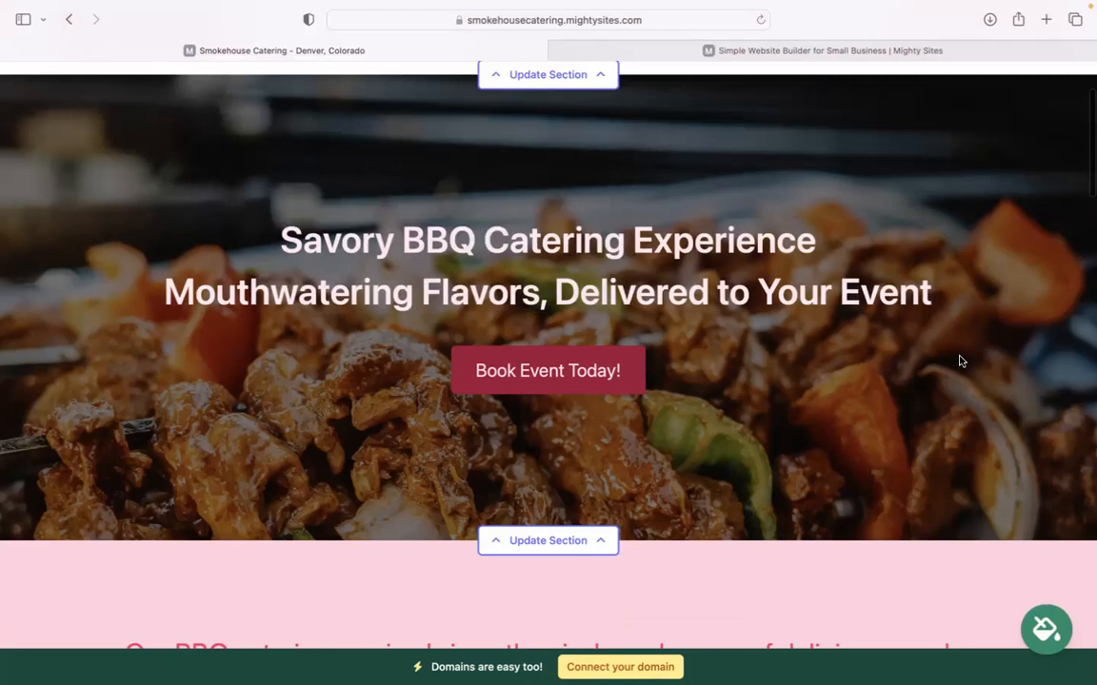
pyautogui.scroll(-10, 548, 324)
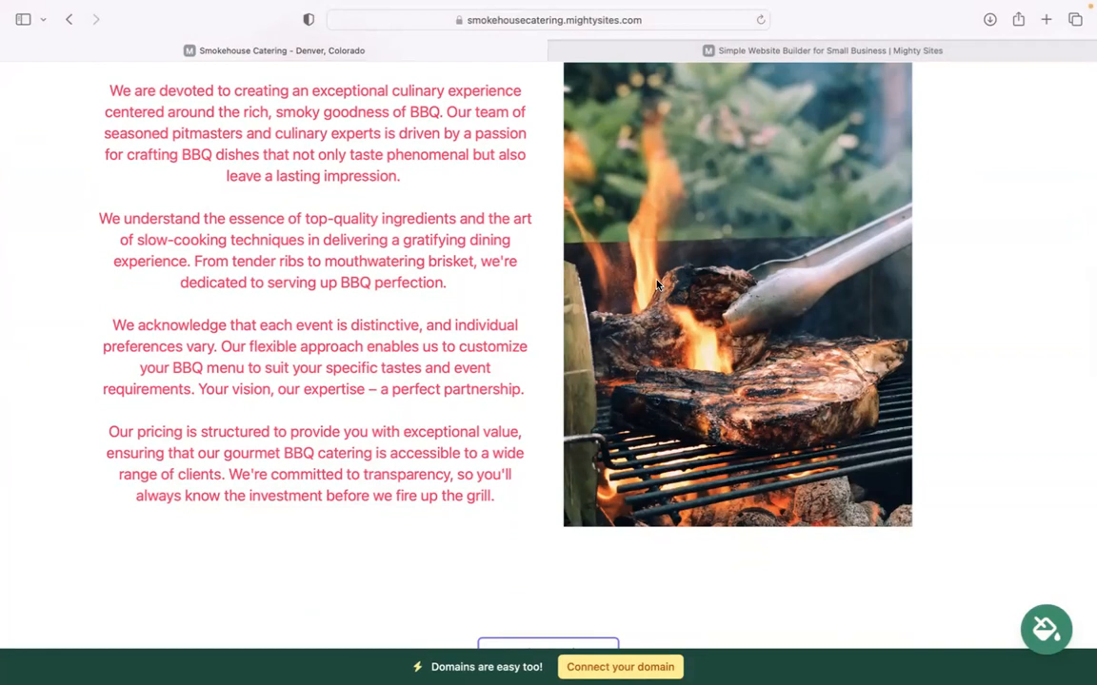
pyautogui.scroll(-8, 656, 285)
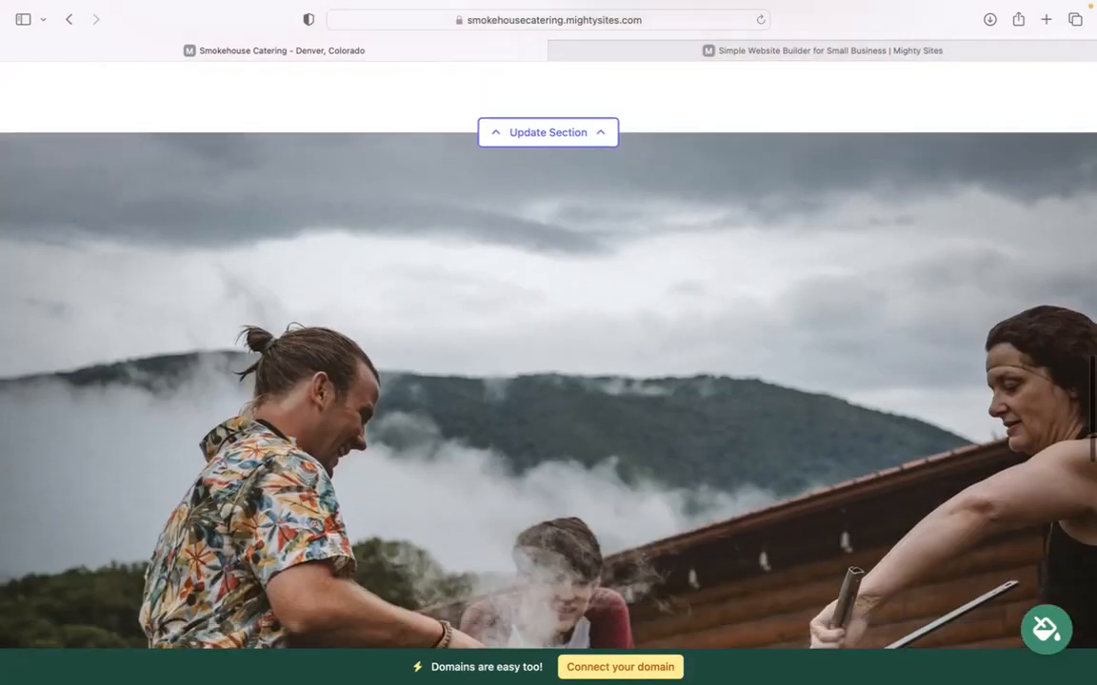
pyautogui.scroll(-1, 656, 284)
pyautogui.scroll(3, 656, 285)
pyautogui.scroll(-2, 656, 284)
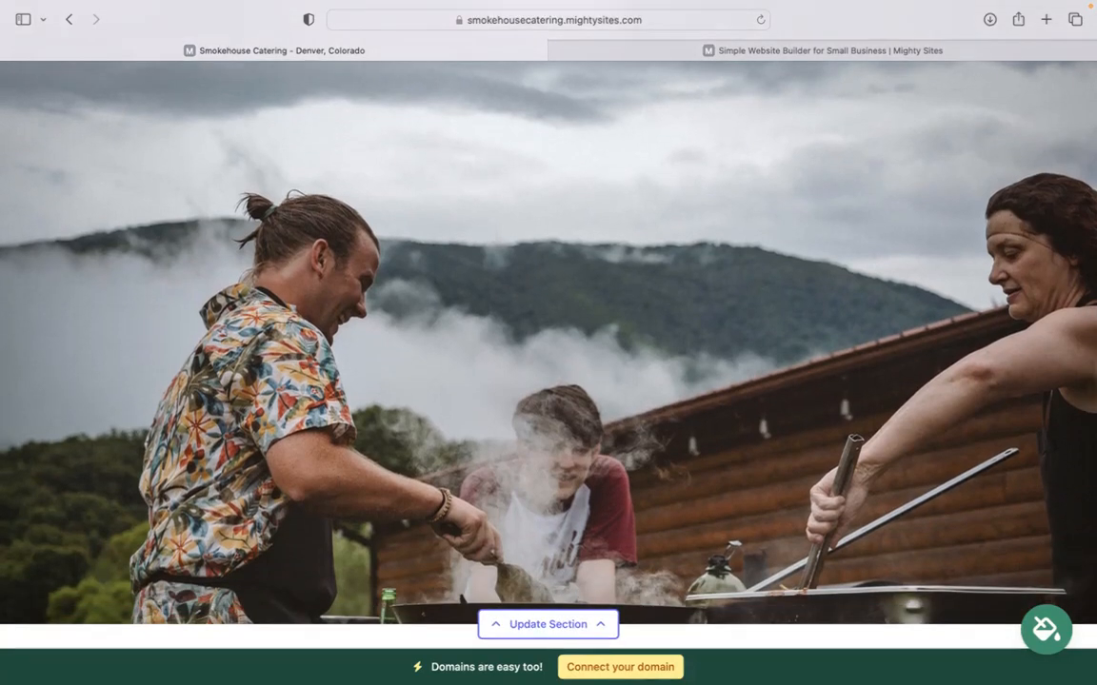
pyautogui.scroll(-6, 415, 521)
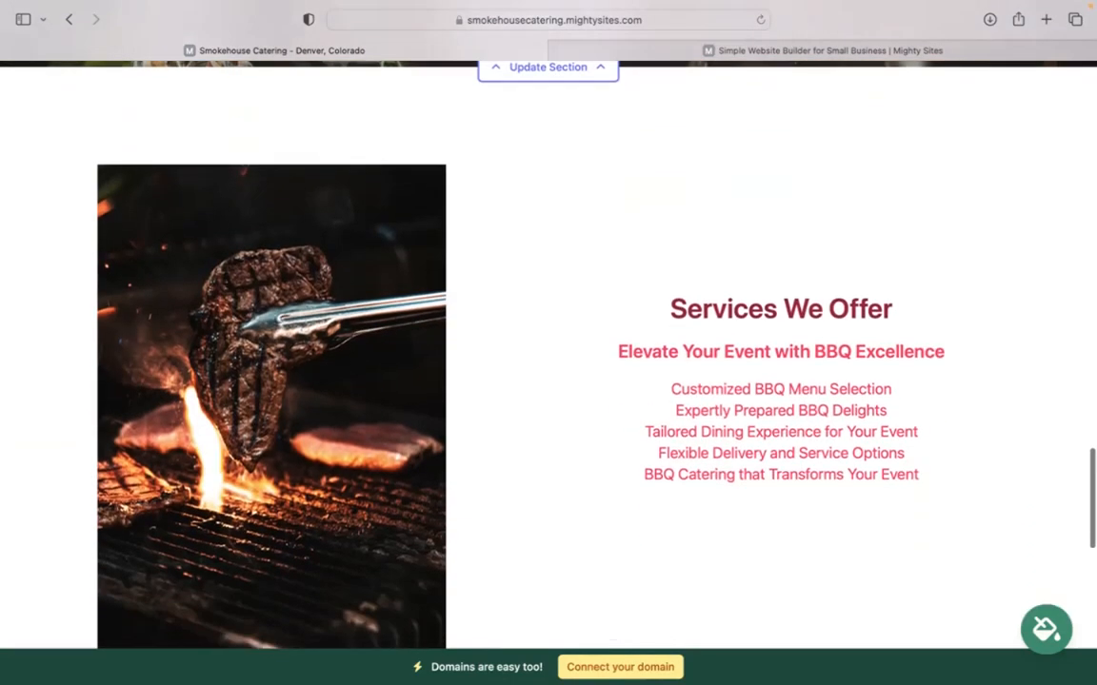
pyautogui.scroll(-1, 549, 356)
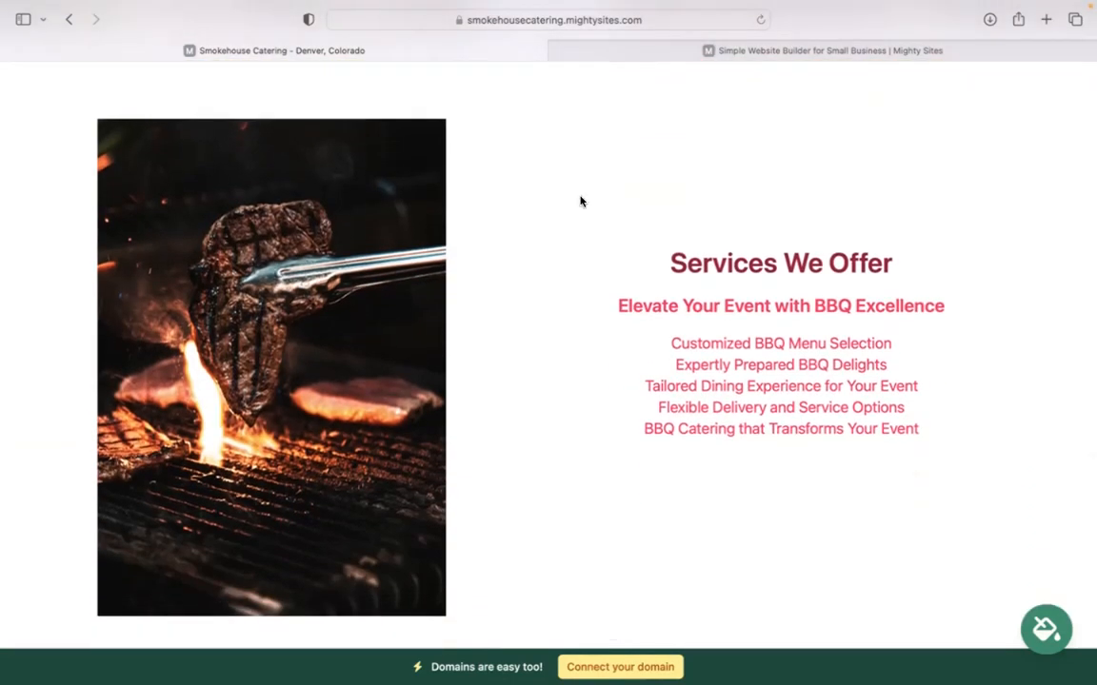
# Select the Services We Offer text, place the cursor in its first line, then return to the top.
pyautogui.moveTo(634, 215); pyautogui.dragTo(938, 441)
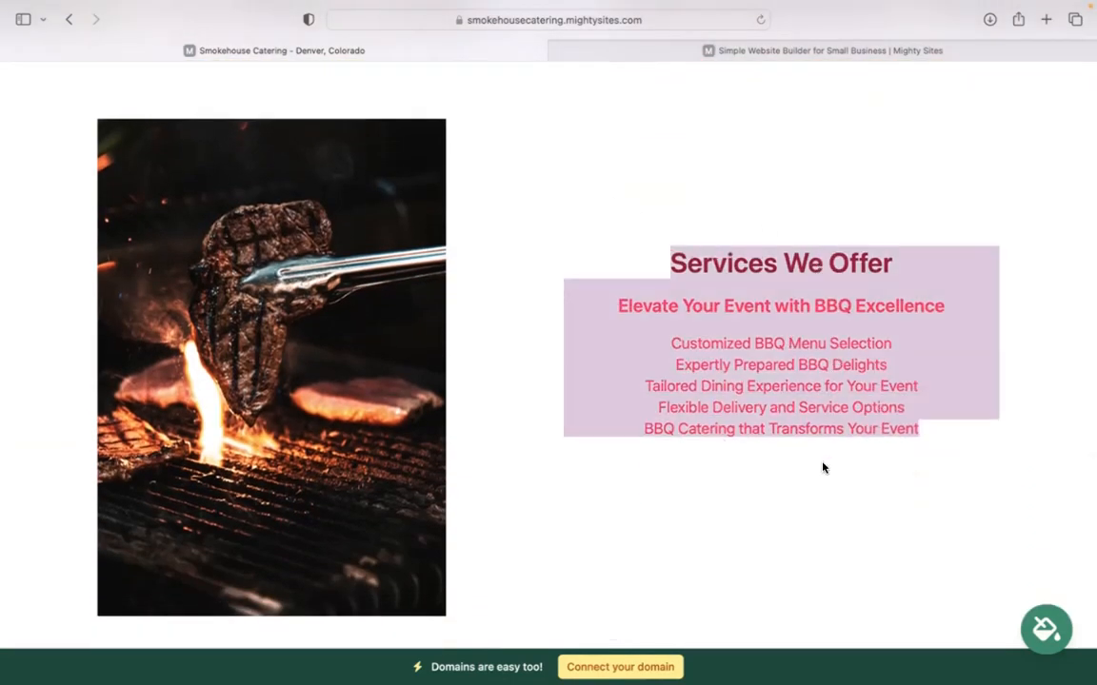
pyautogui.click(786, 194)
pyautogui.click(671, 341)
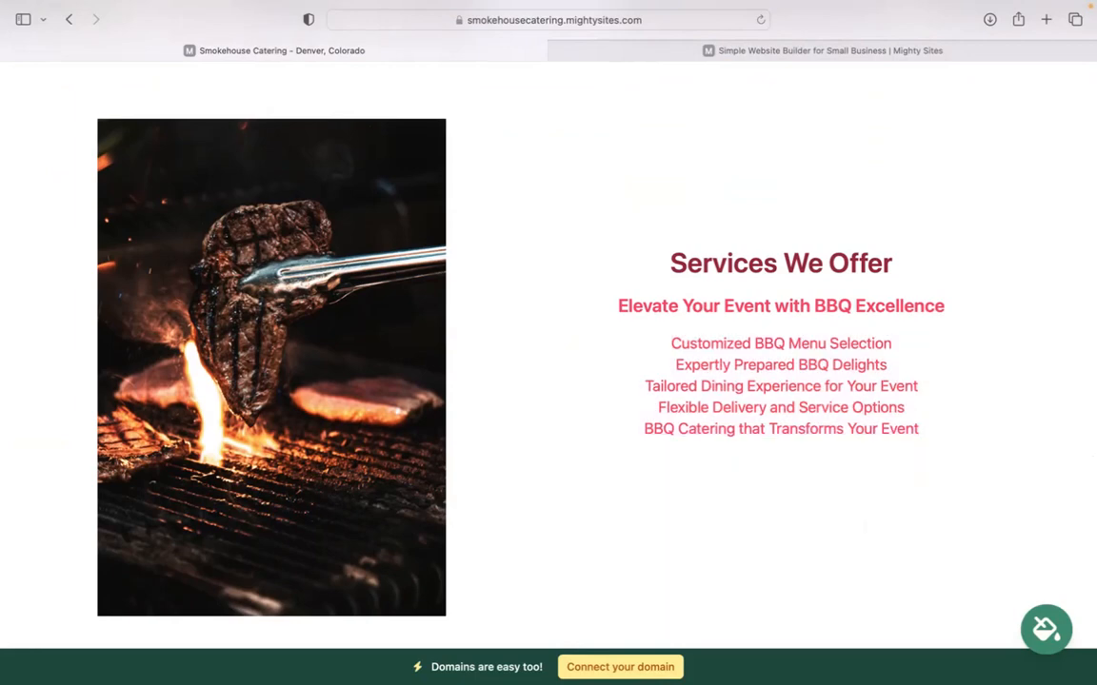
pyautogui.scroll(-5, 549, 343)
pyautogui.scroll(6, 548, 343)
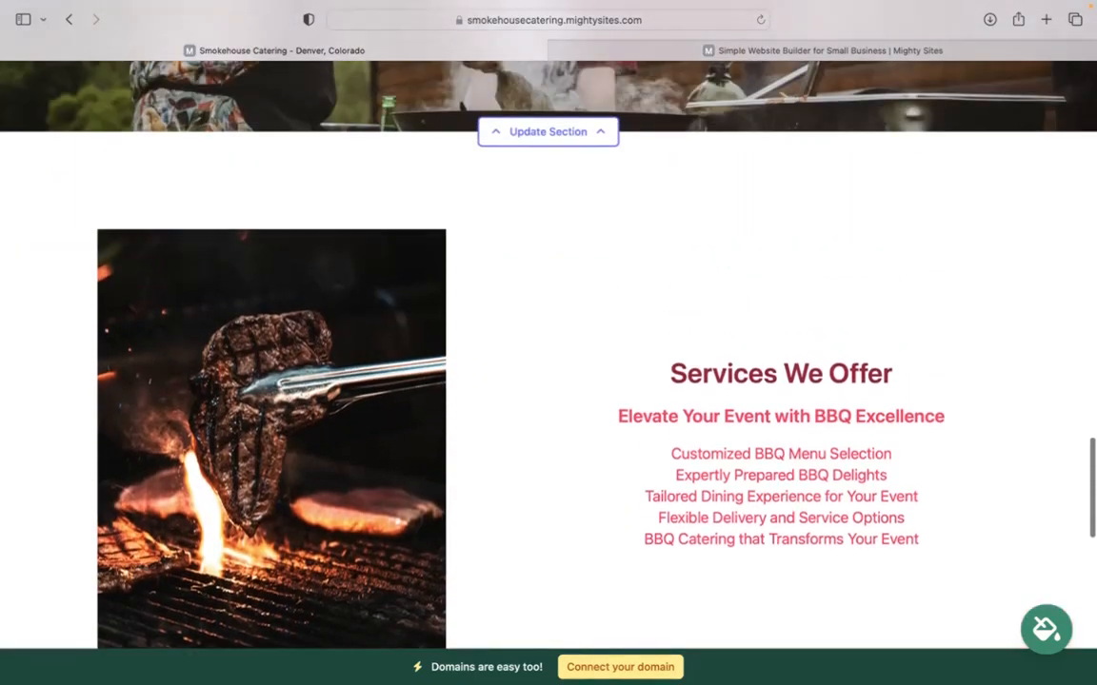
pyautogui.scroll(10, 549, 342)
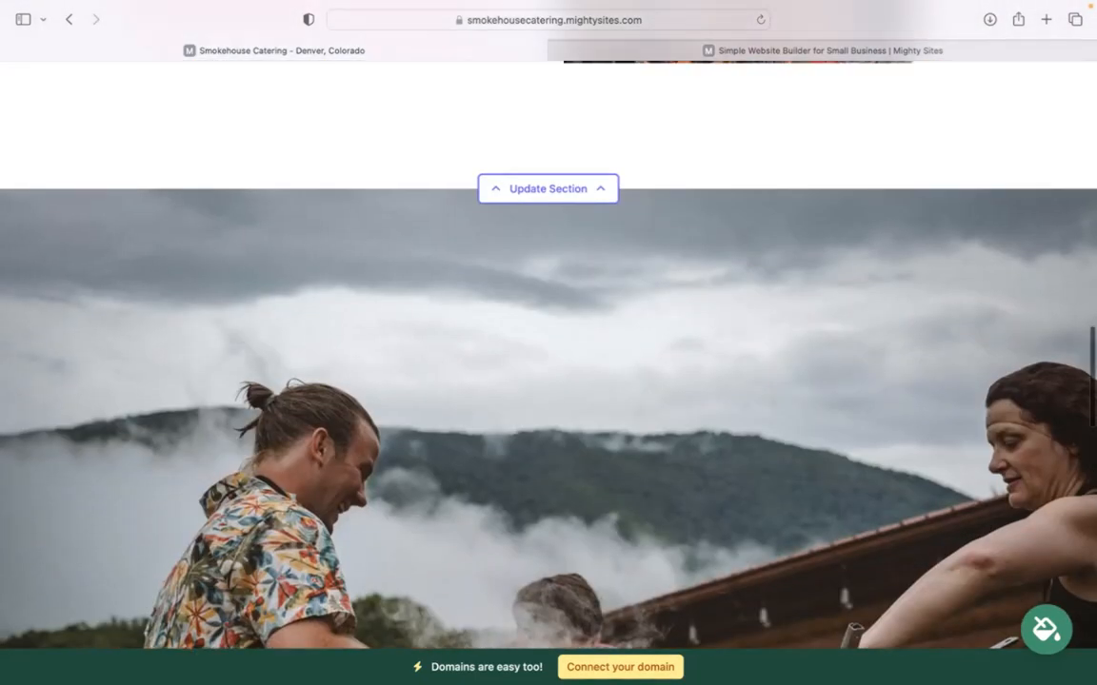
pyautogui.scroll(4, 548, 343)
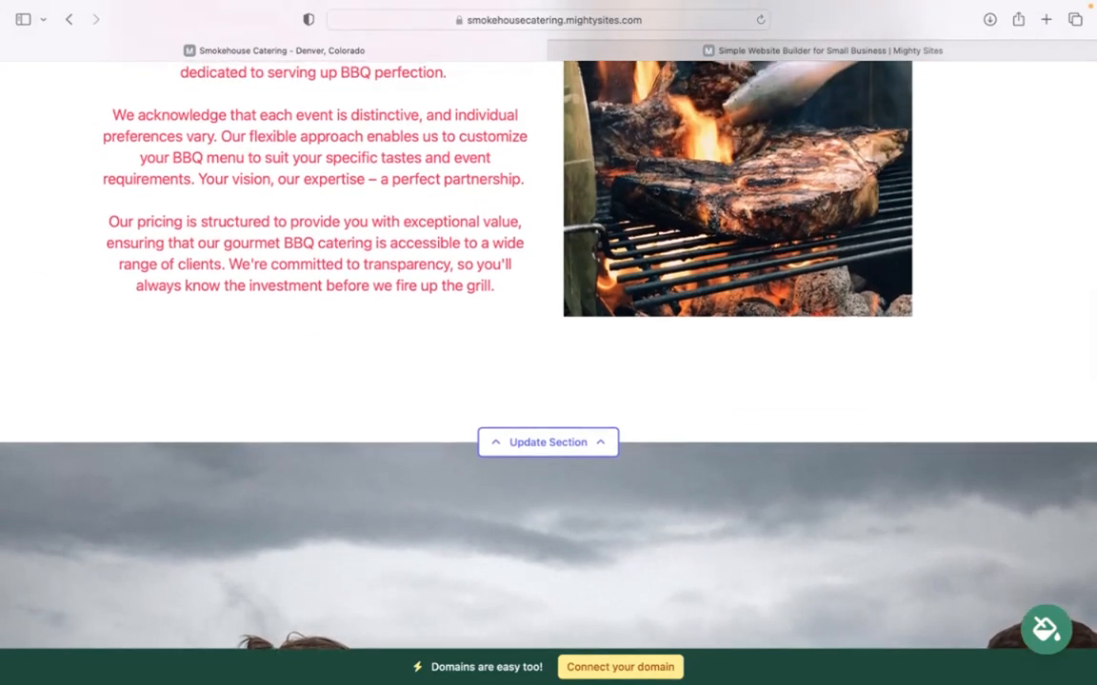
pyautogui.scroll(5, 548, 342)
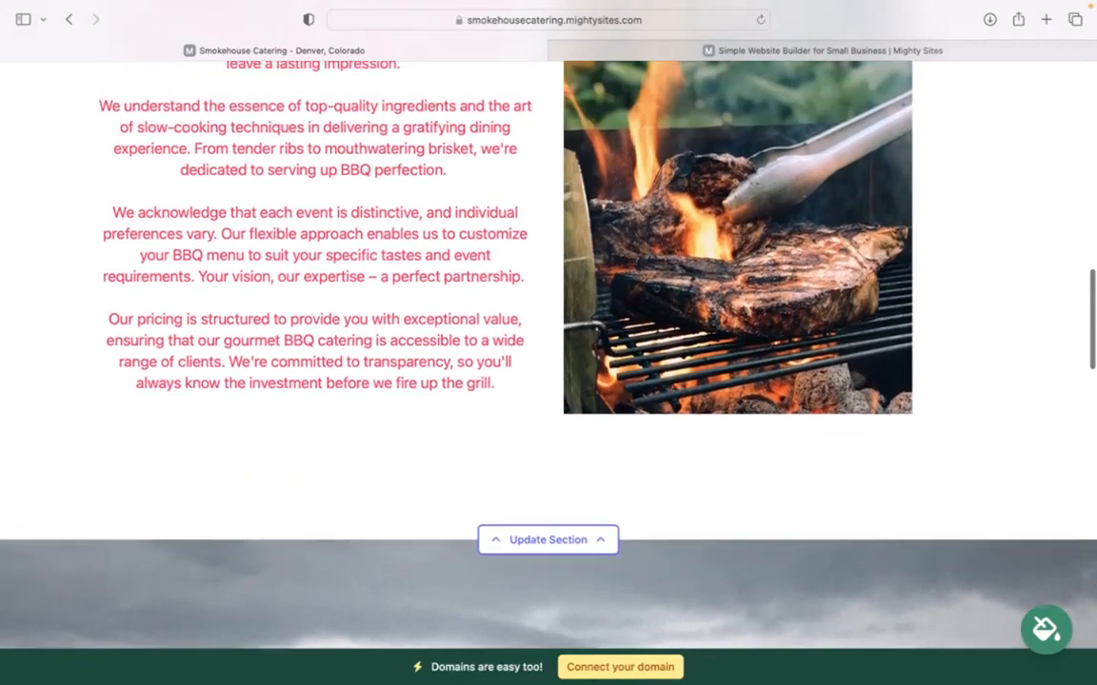
pyautogui.scroll(10, 549, 343)
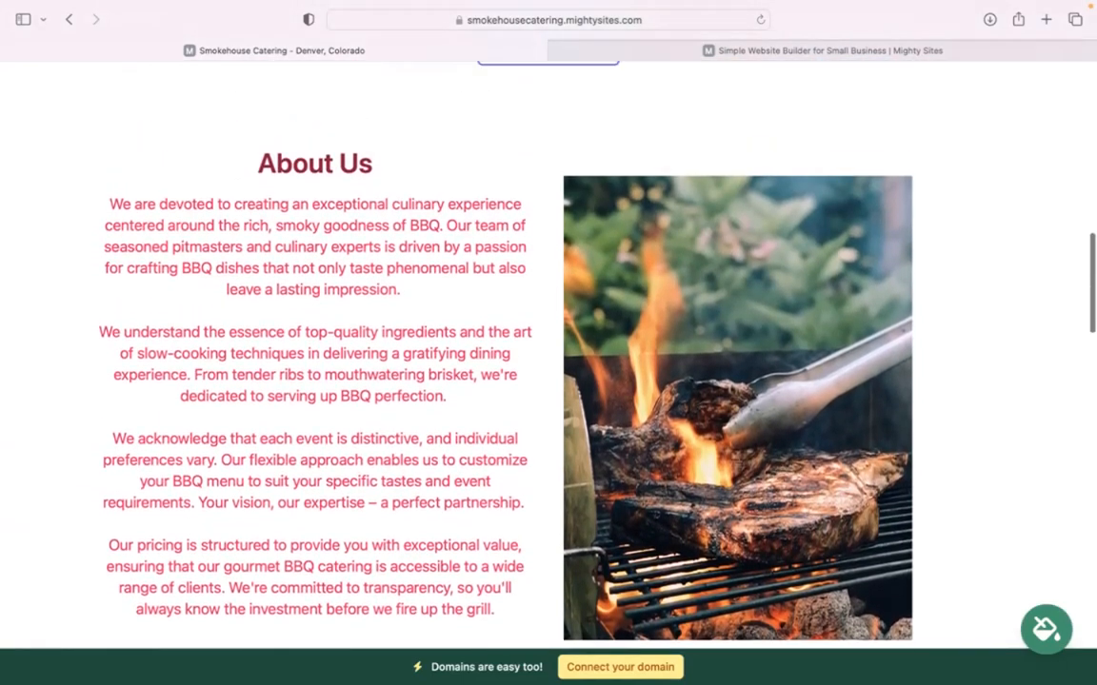
pyautogui.scroll(10, 548, 343)
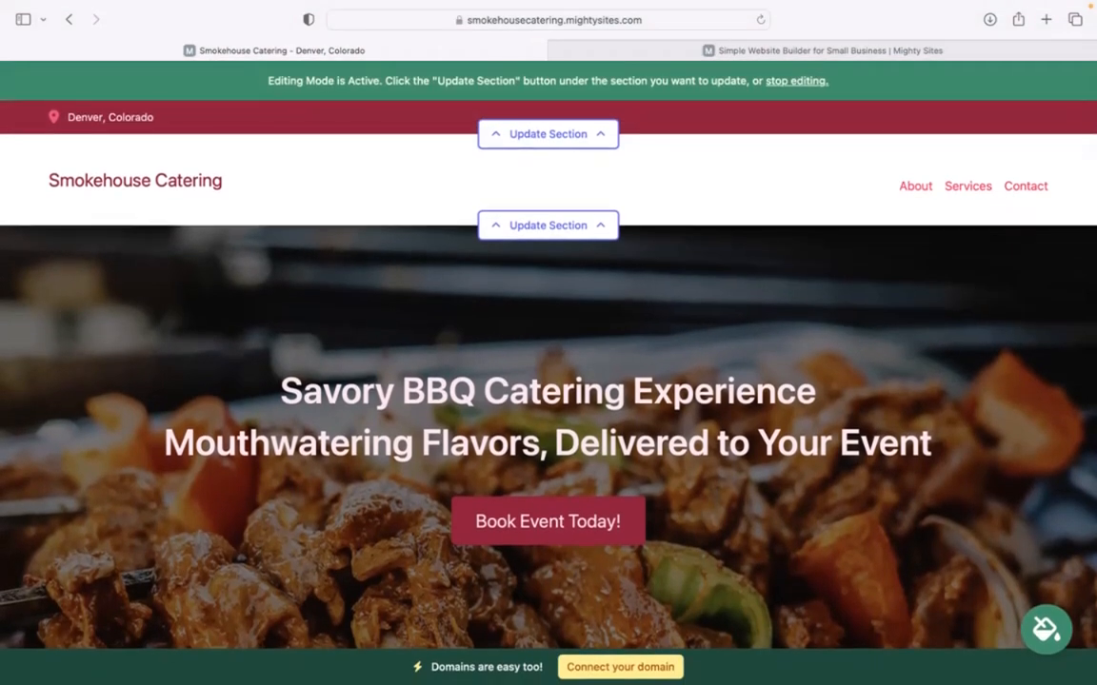
# Enter the organization's email, show it on the site, and add the business phone number.
pyautogui.click(583, 135)
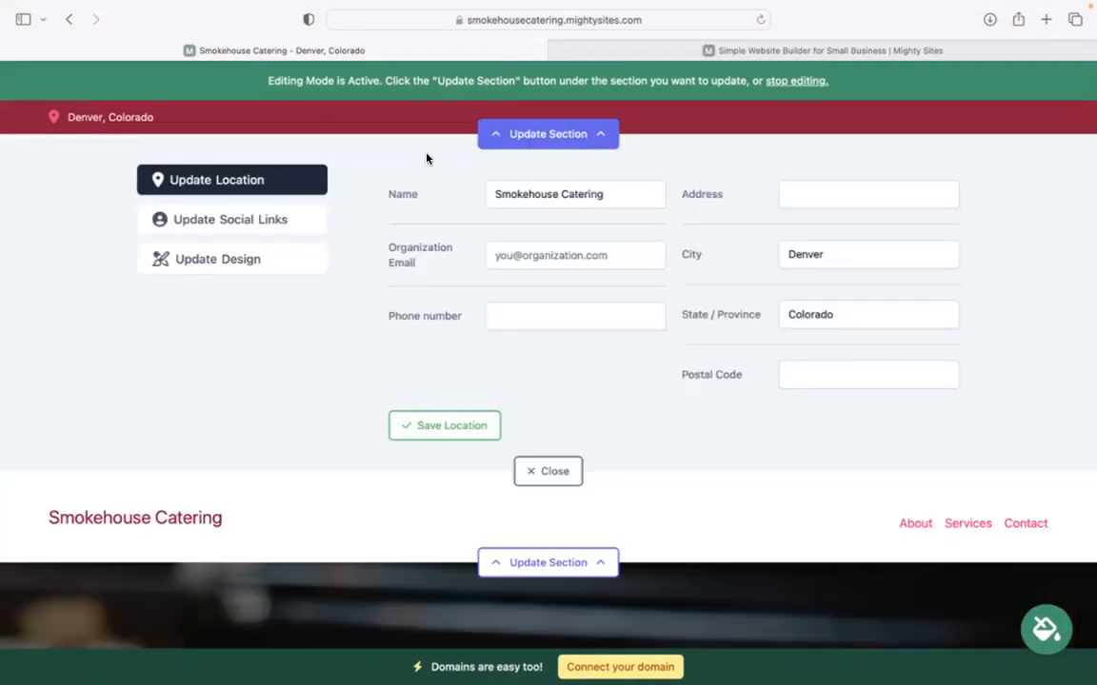
pyautogui.click(537, 253)
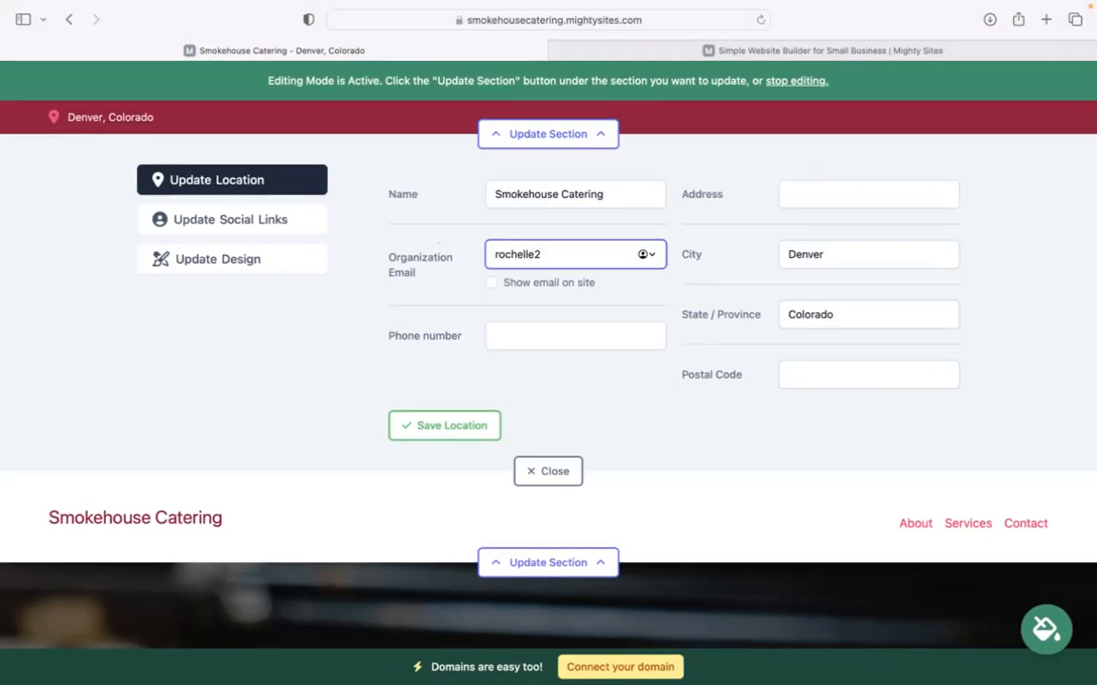
pyautogui.click(490, 282)
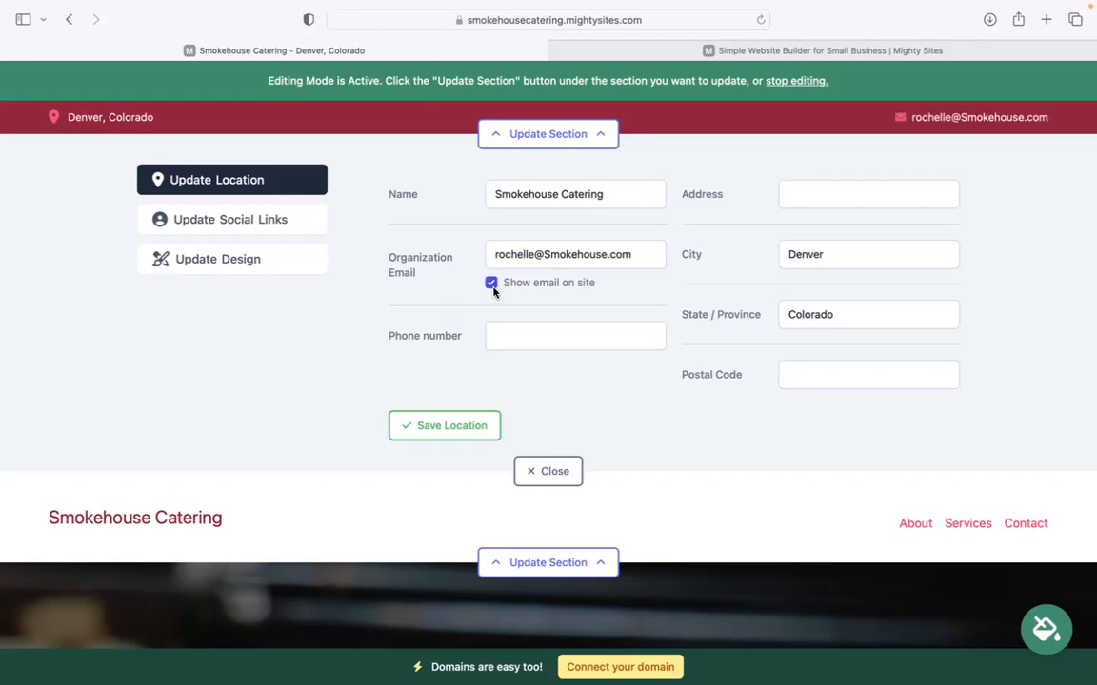
pyautogui.click(536, 343)
pyautogui.write('45')
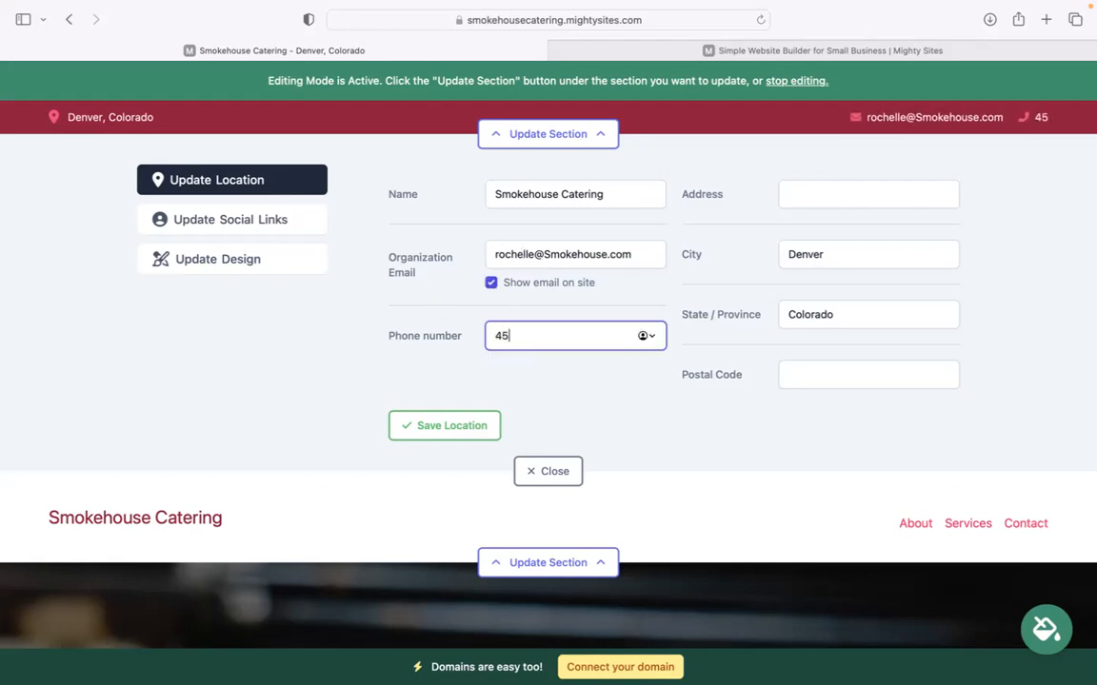
pyautogui.write('6-9886')
# Add the business street address and postal code, then save the location details.
pyautogui.click(802, 197)
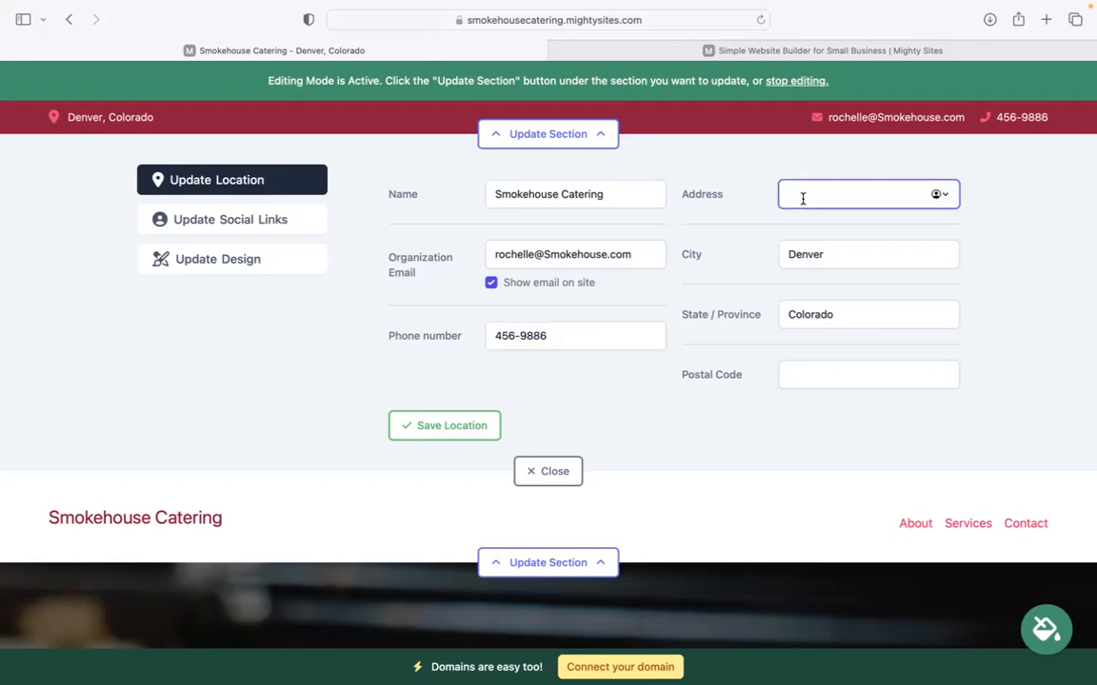
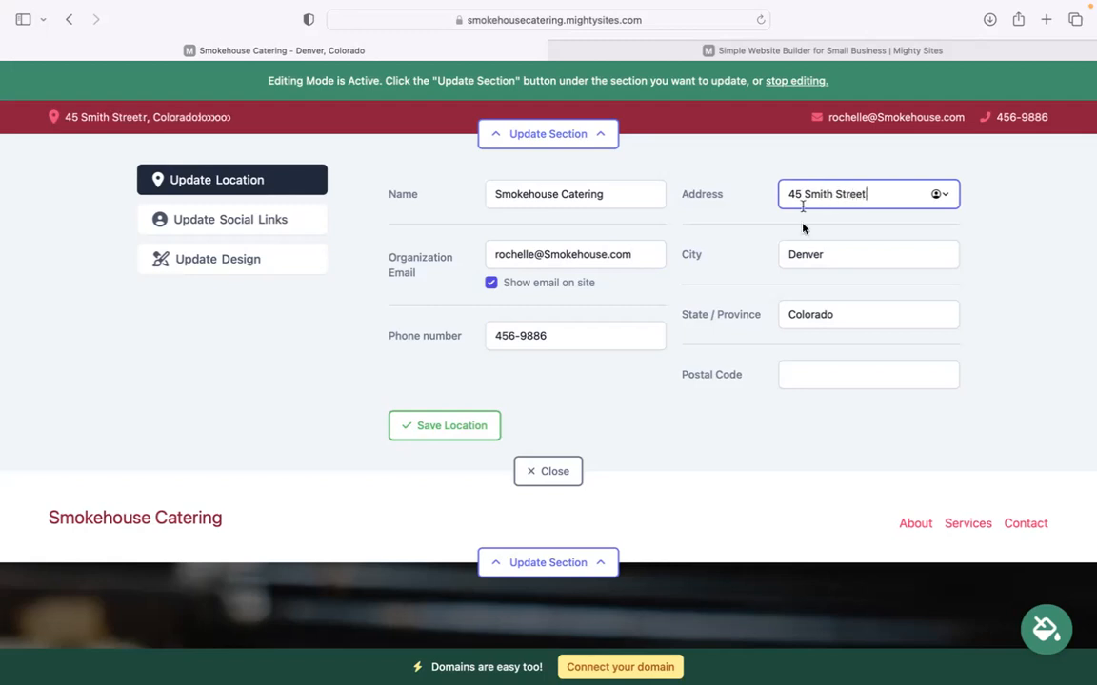
pyautogui.click(850, 369)
pyautogui.write('456677')
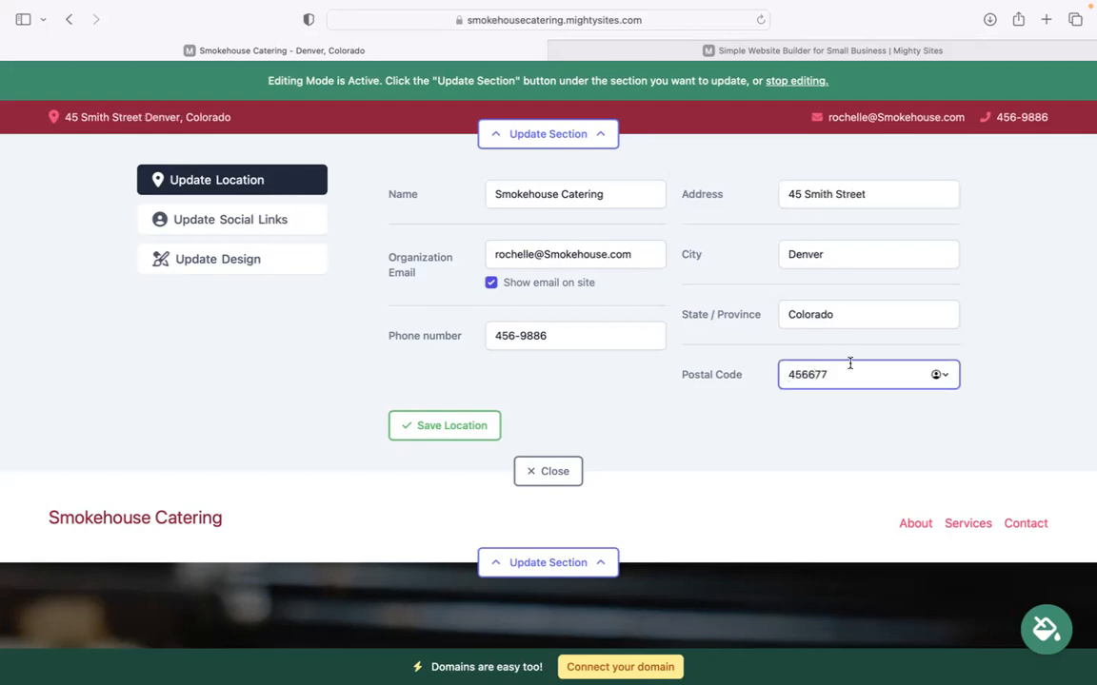
pyautogui.click(433, 424)
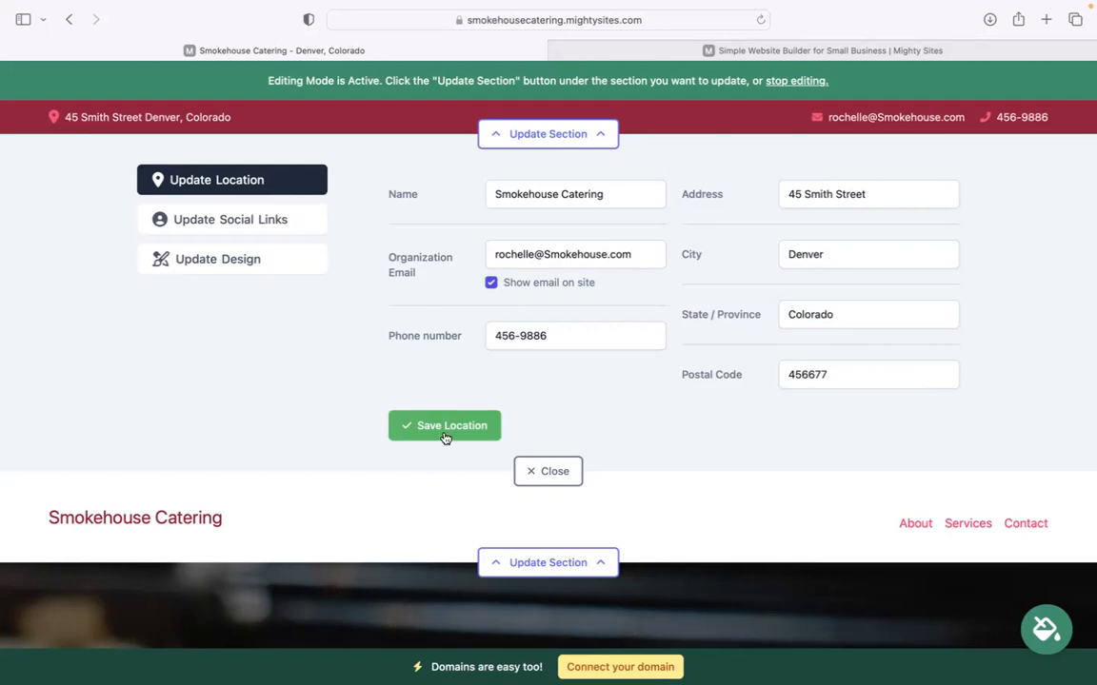
pyautogui.click(296, 219)
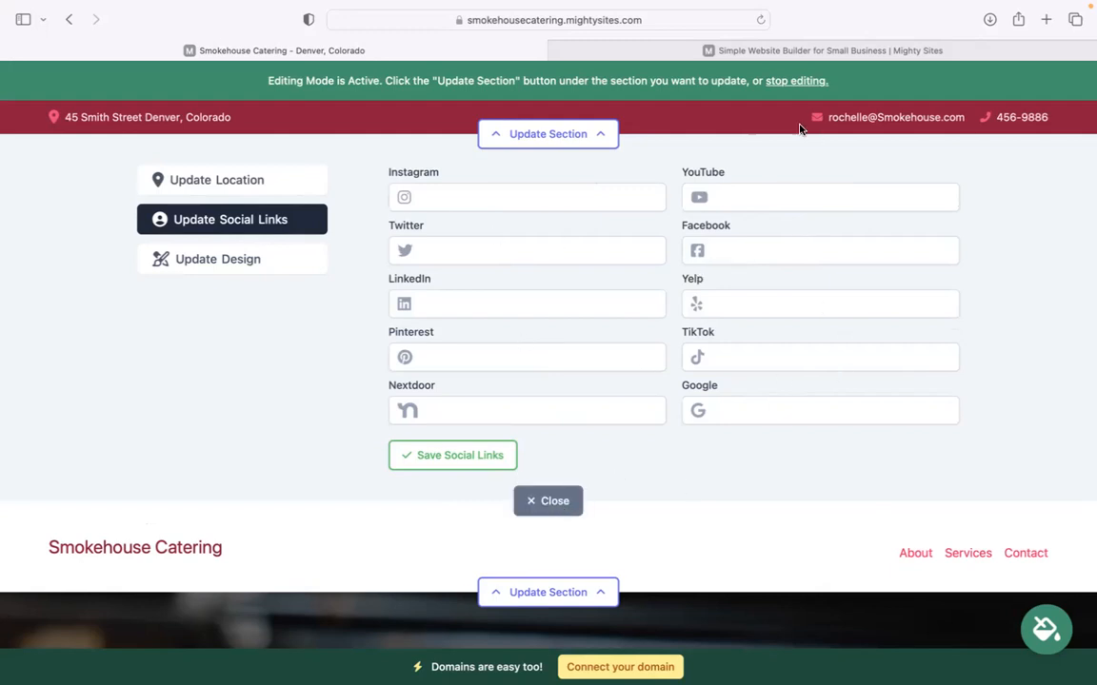
# Upload Mighty Sites Logo YouTube.png from Downloads and save it as the header logo.
pyautogui.click(572, 134)
pyautogui.click(559, 225)
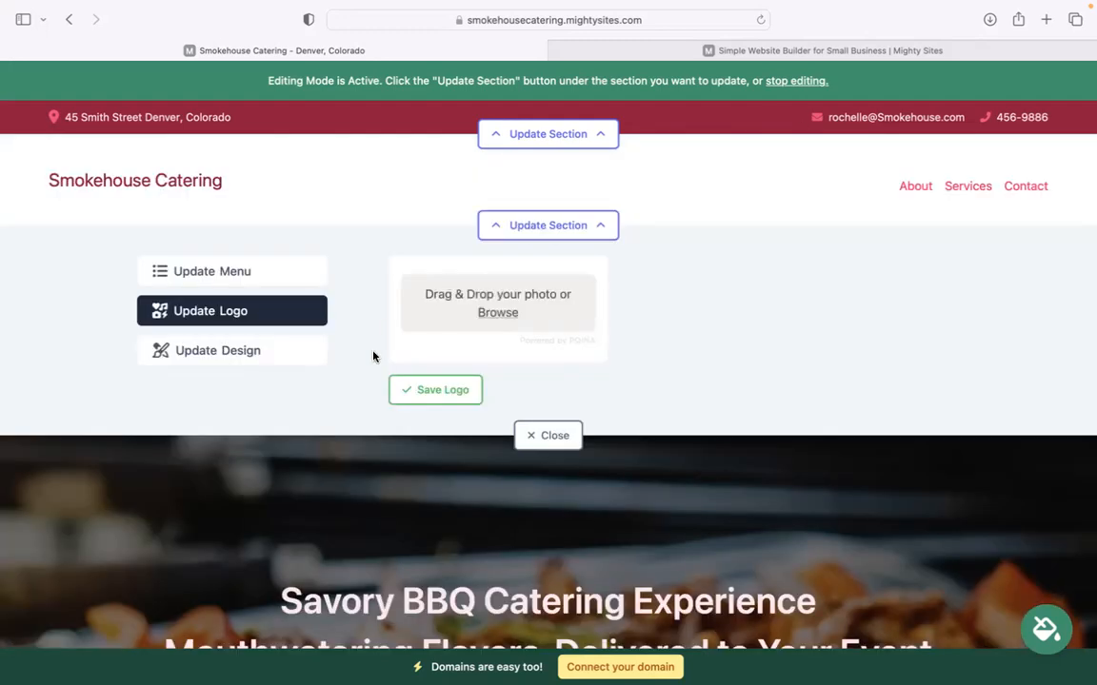
pyautogui.click(496, 312)
pyautogui.click(477, 453)
pyautogui.press('Down')
pyautogui.press('Down')
pyautogui.press('Down')
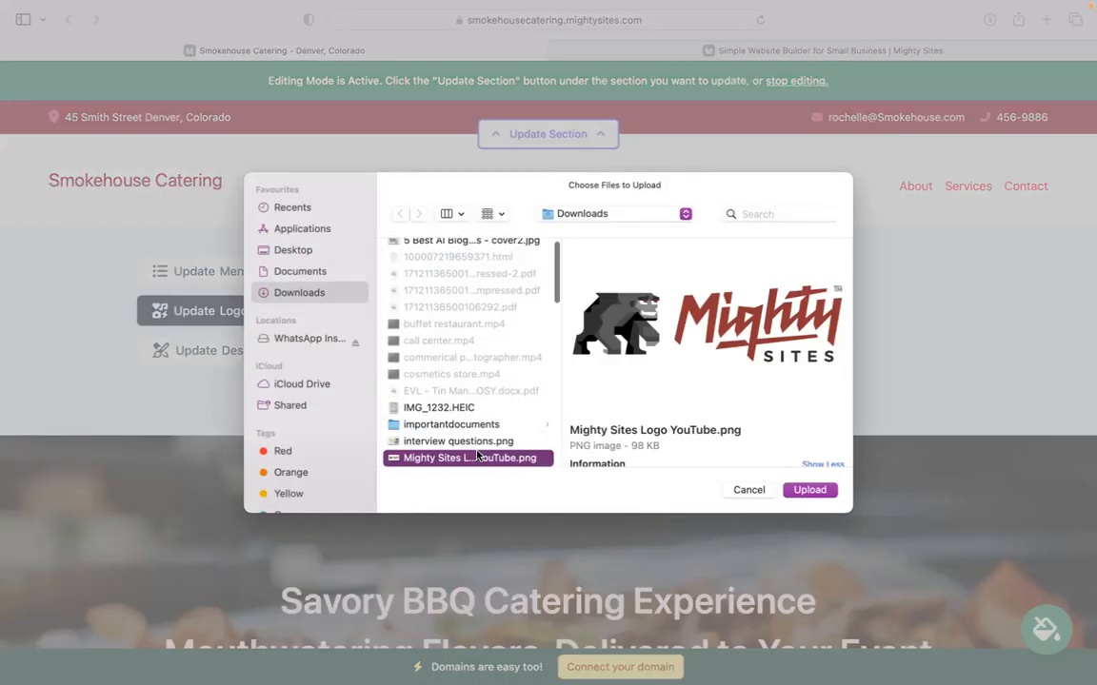
pyautogui.press('Up')
pyautogui.press('Up')
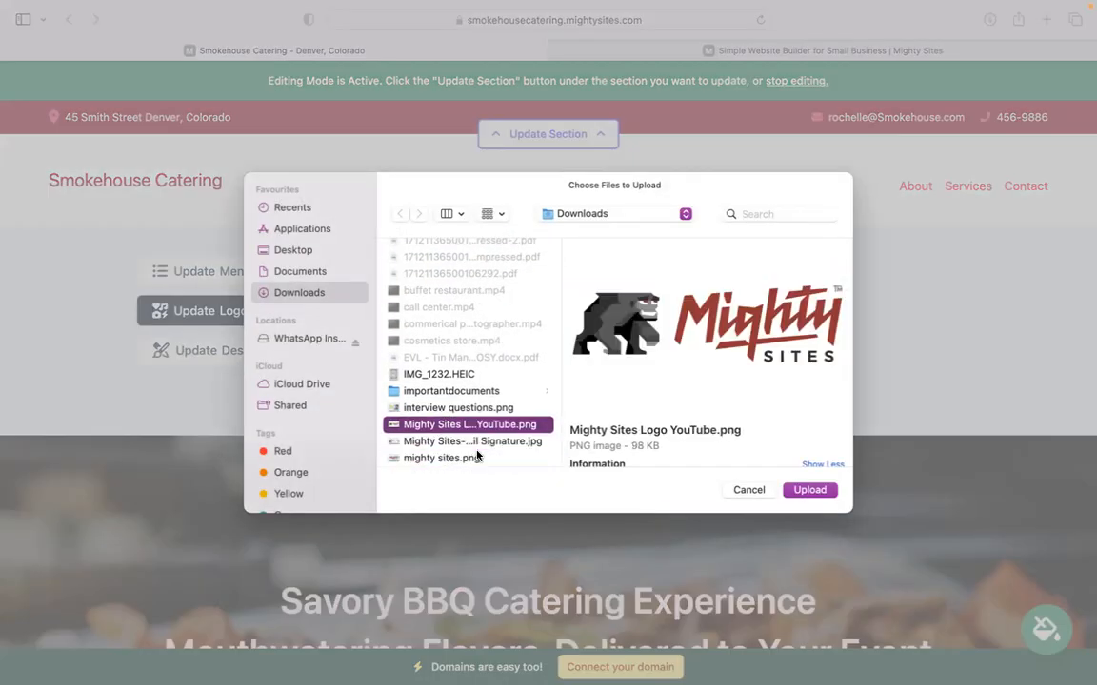
pyautogui.press('Return')
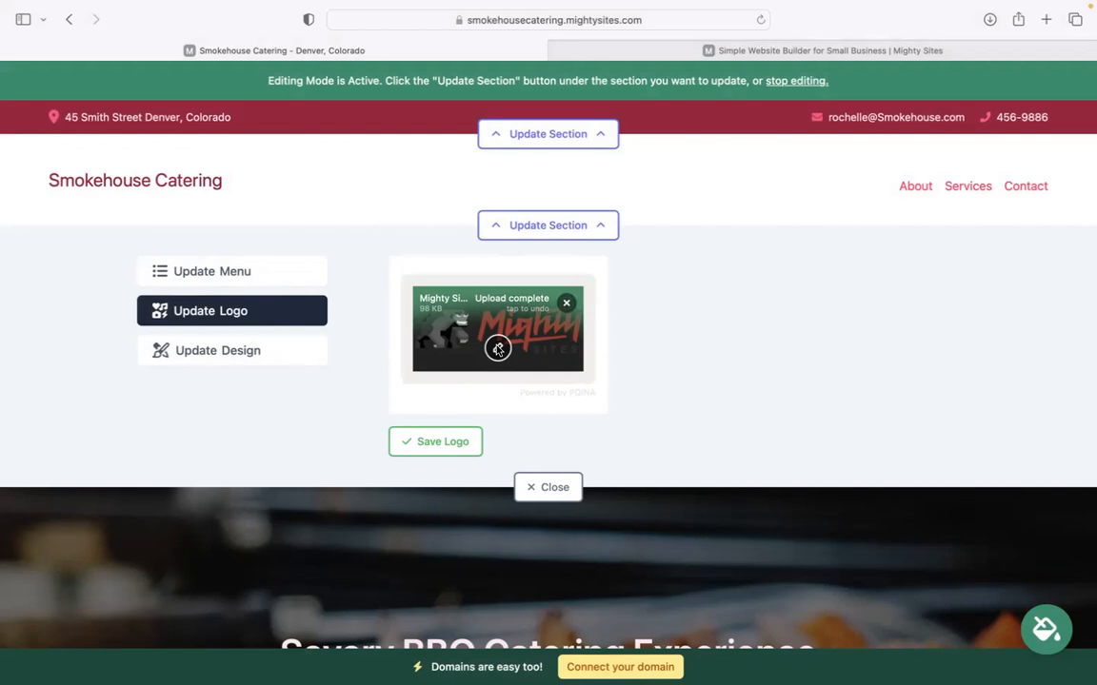
pyautogui.click(446, 440)
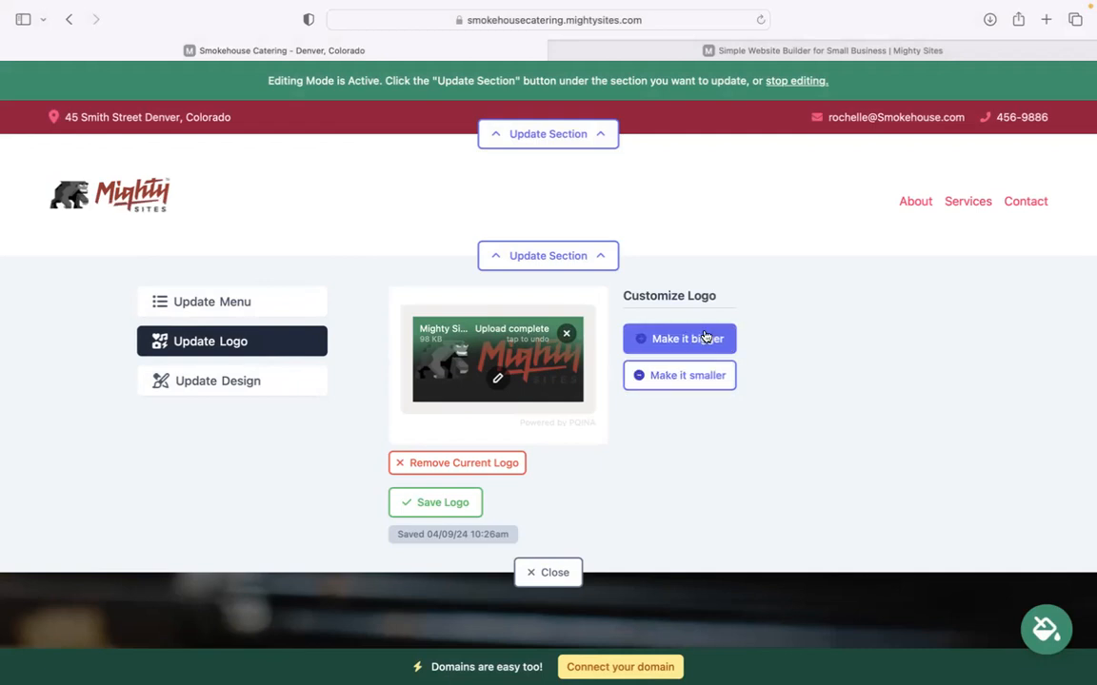
# Enlarge the header logo three steps and close the logo panel.
pyautogui.tripleClick(705, 337)
pyautogui.click(678, 351)
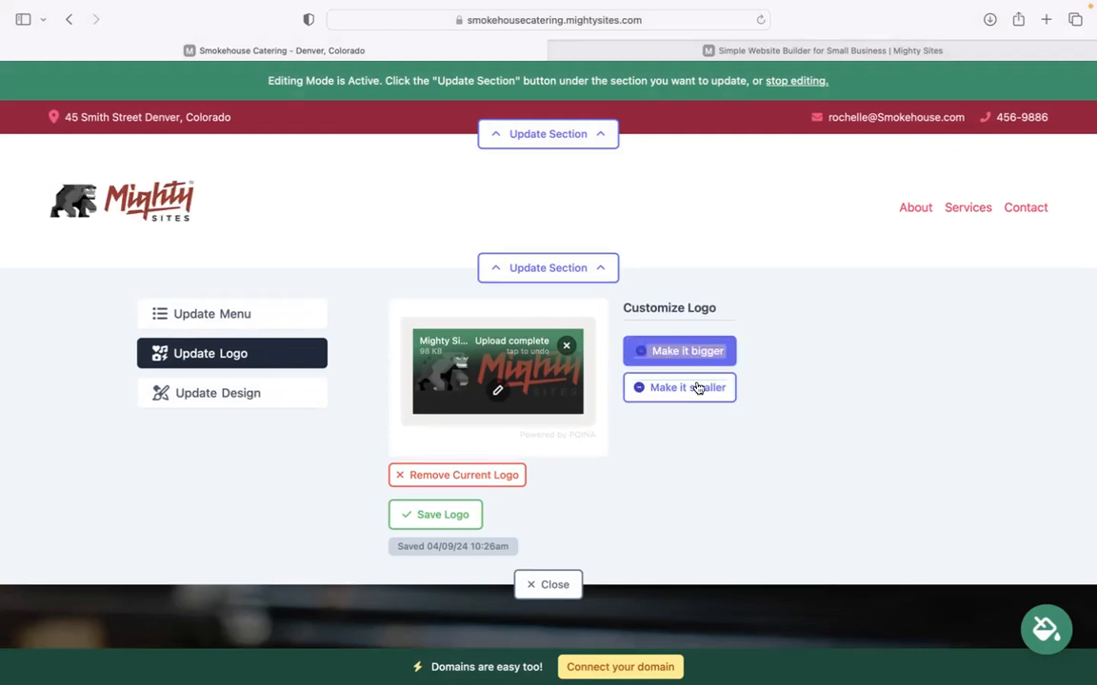
pyautogui.click(657, 365)
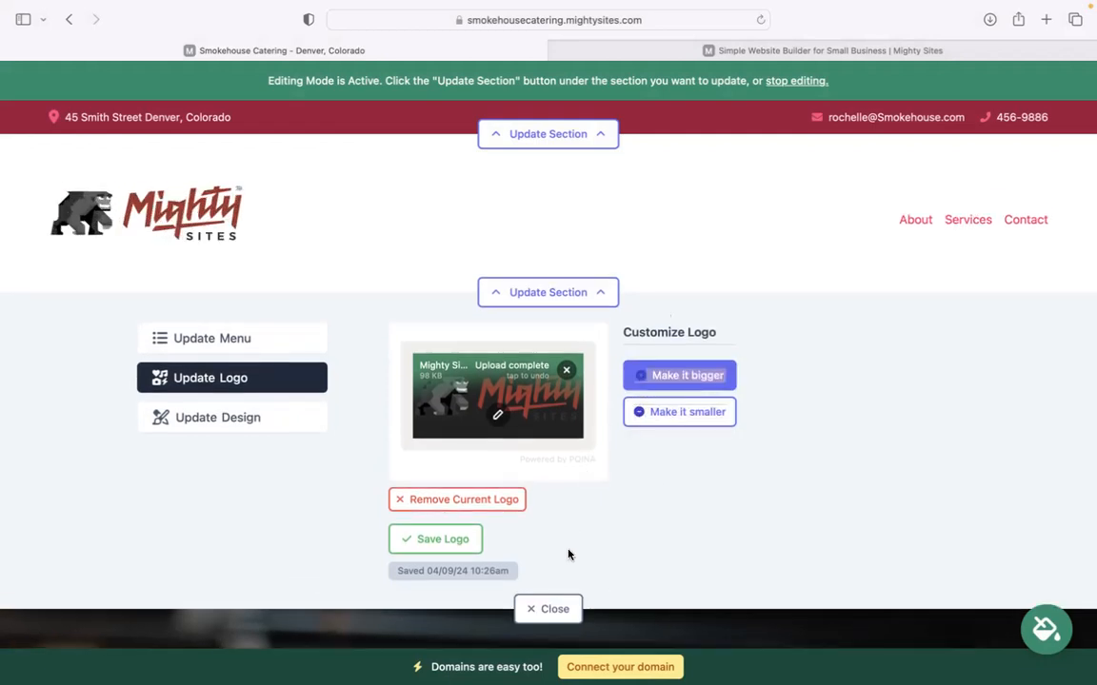
pyautogui.click(549, 616)
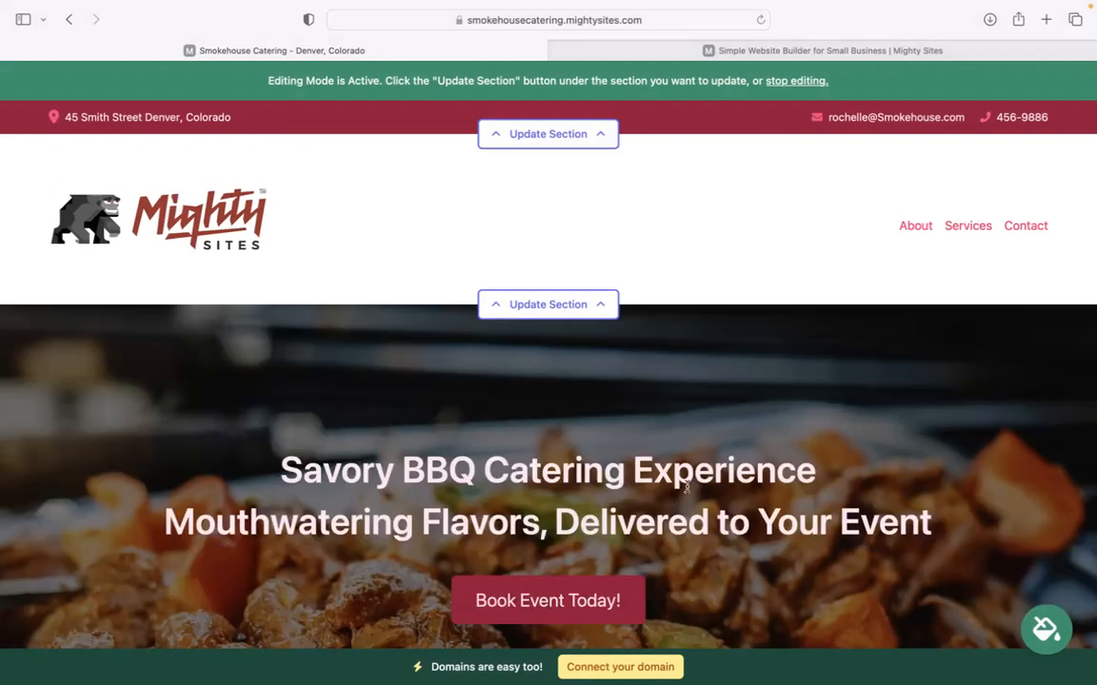
# Preview the magenta, navy and red colour themes, then save the red theme.
pyautogui.scroll(-5, 685, 486)
pyautogui.scroll(-1, 548, 381)
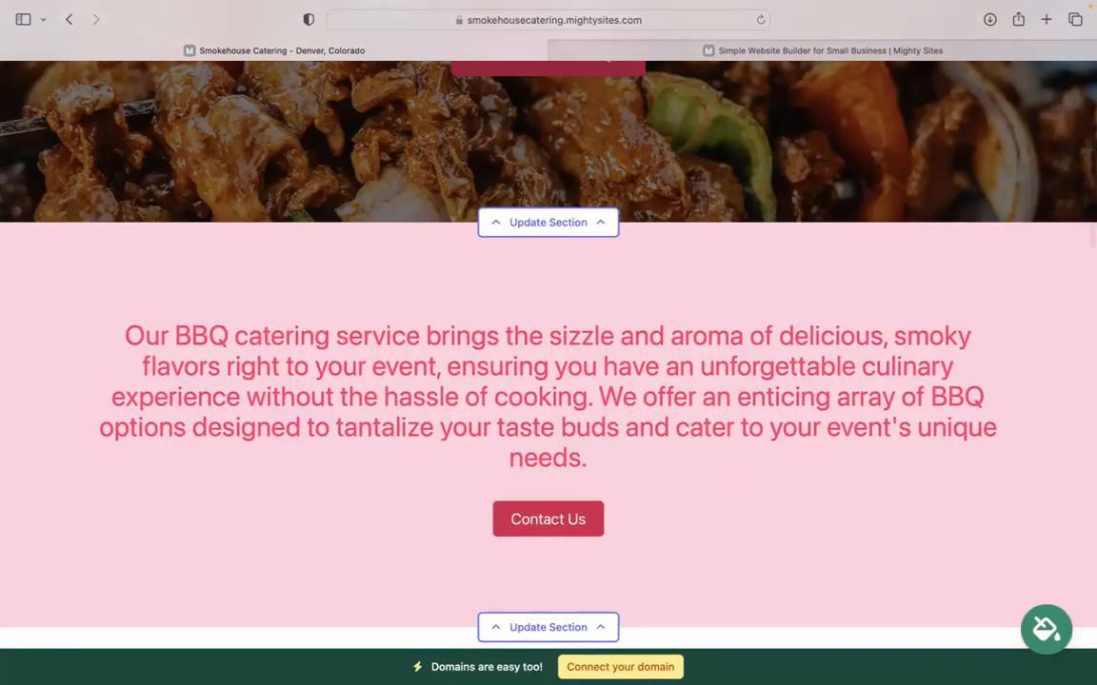
pyautogui.click(1038, 615)
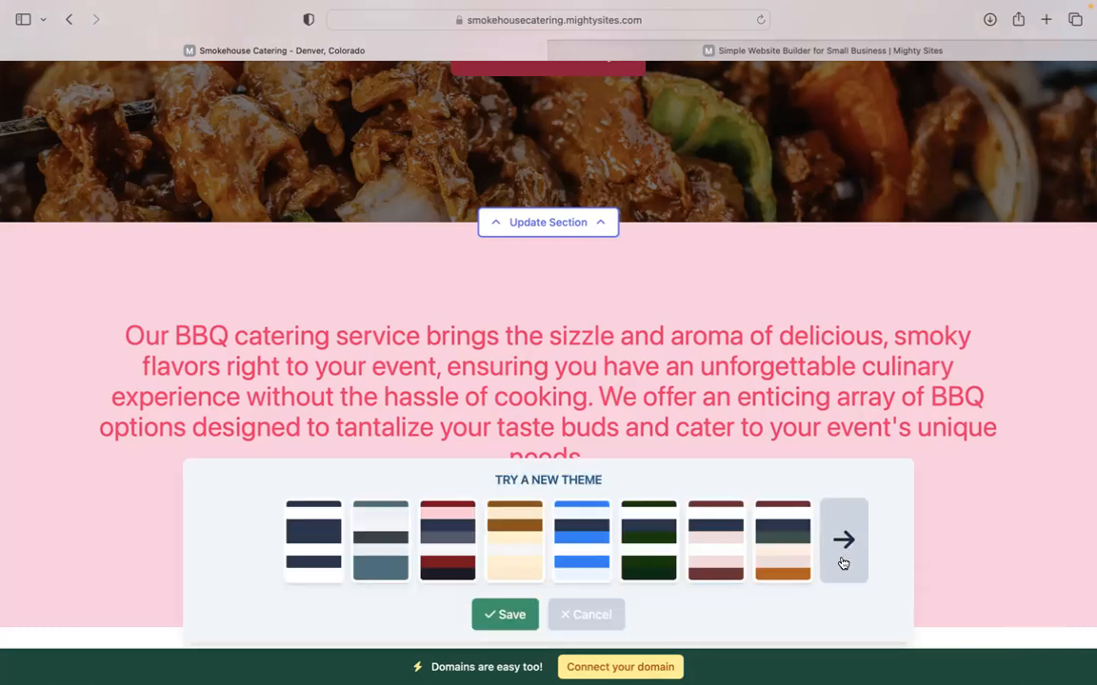
pyautogui.click(842, 563)
pyautogui.click(842, 539)
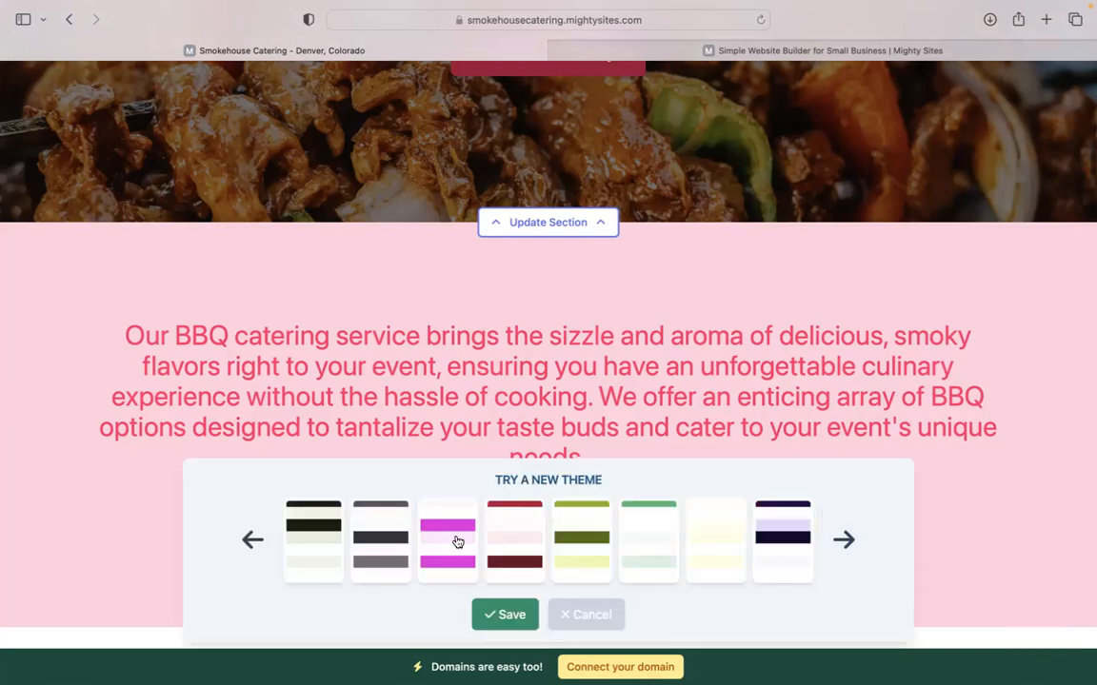
pyautogui.click(455, 538)
pyautogui.click(794, 526)
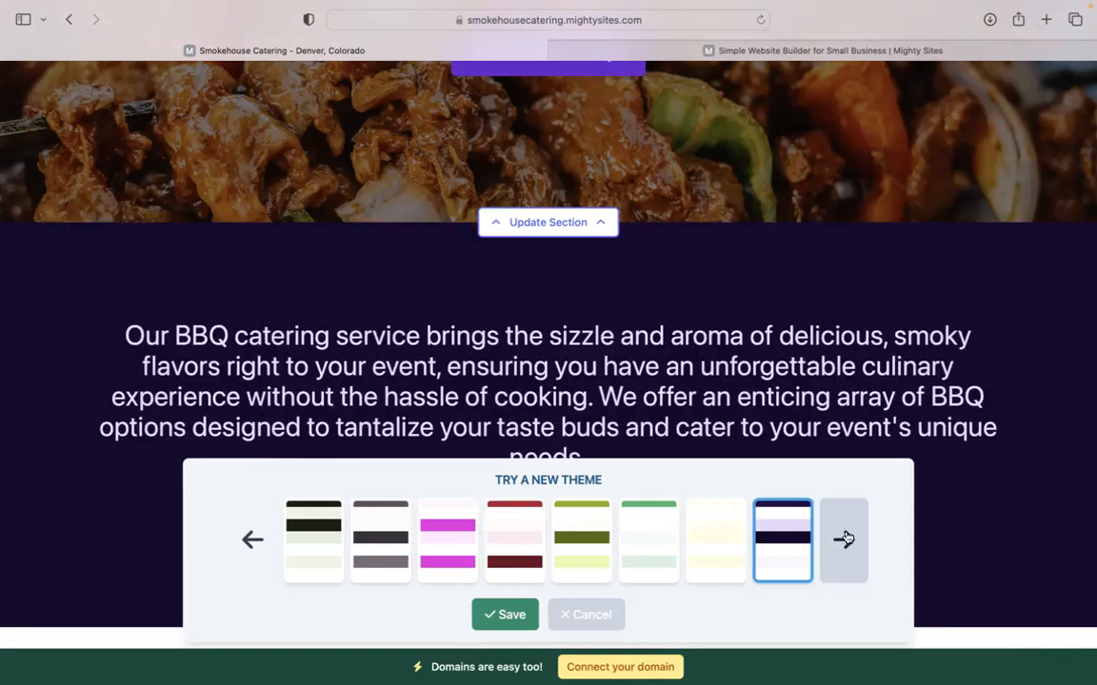
pyautogui.click(842, 541)
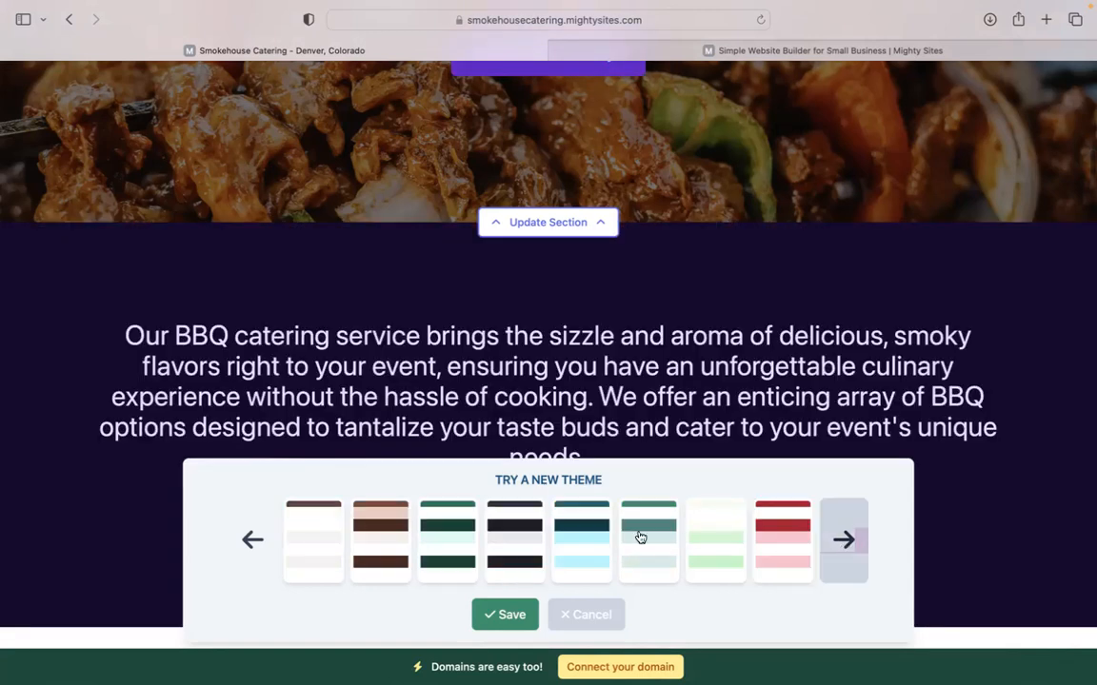
pyautogui.click(713, 538)
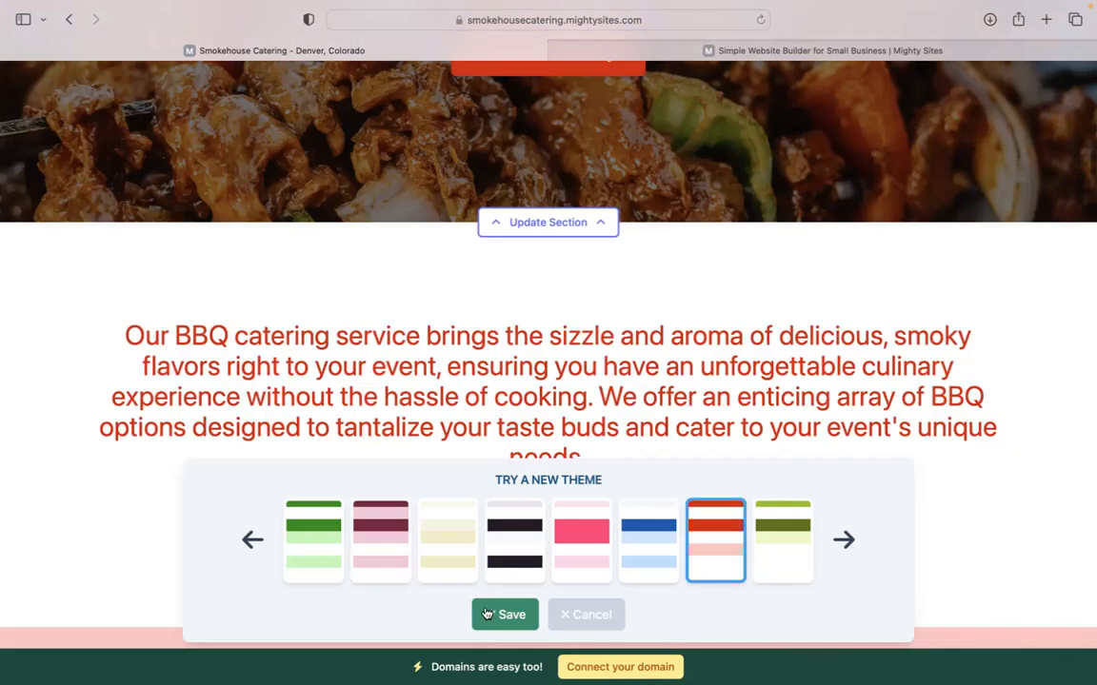
pyautogui.click(504, 615)
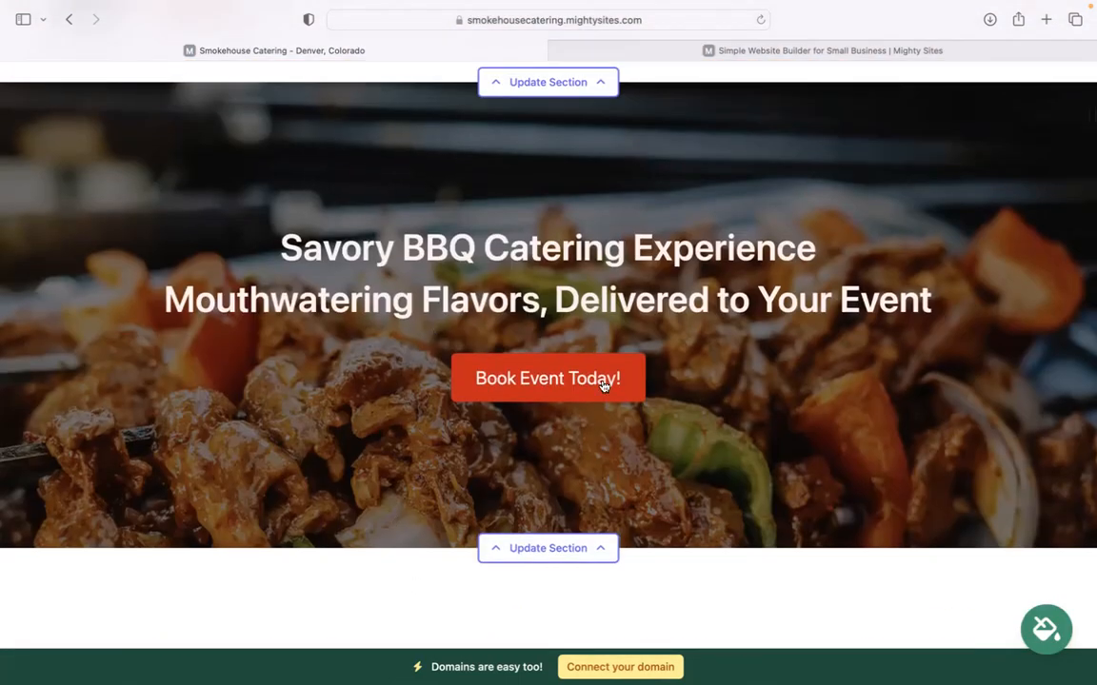
# Browse the stock photo library for the hero background image without changing it.
pyautogui.scroll(-3, 603, 385)
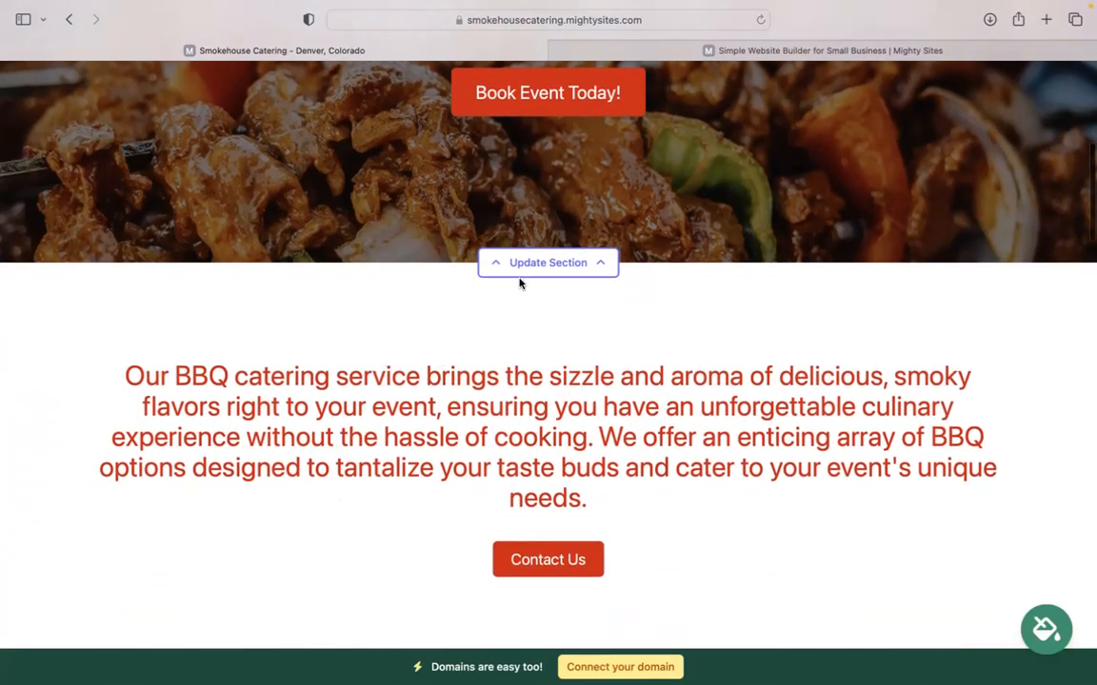
pyautogui.click(530, 271)
pyautogui.click(232, 386)
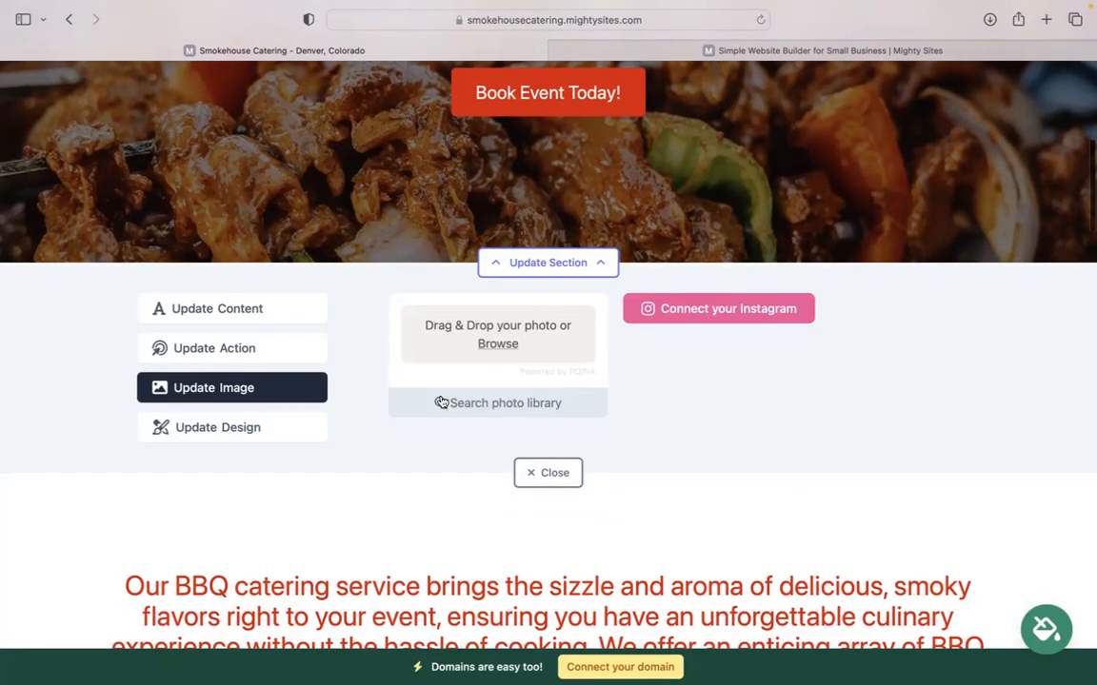
pyautogui.click(547, 407)
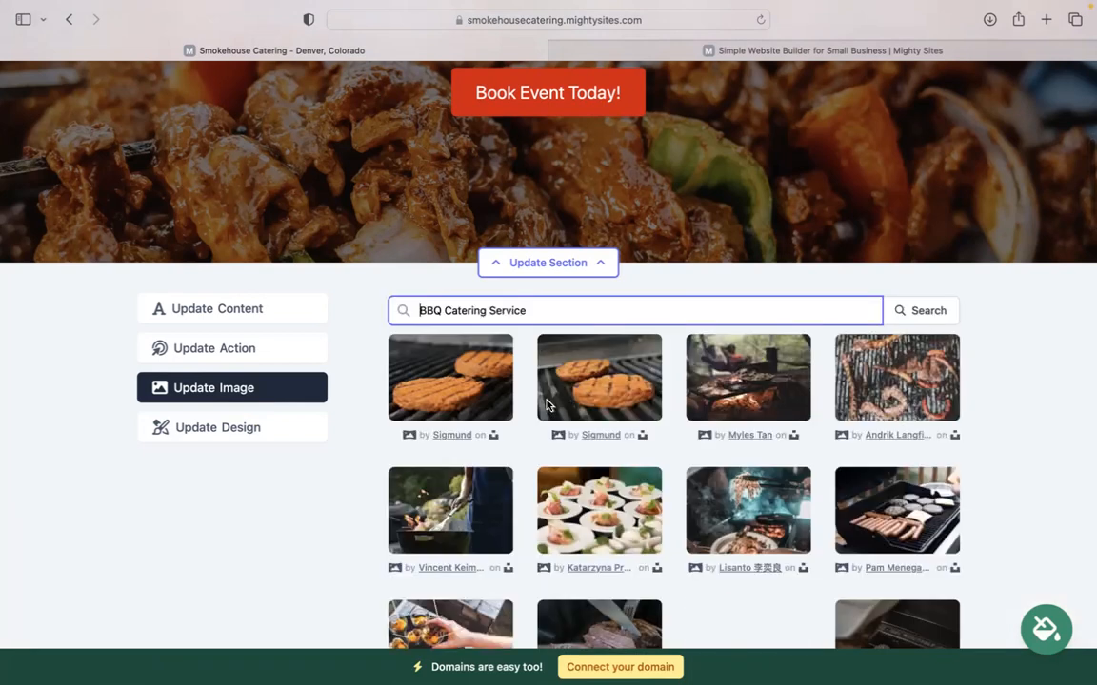
pyautogui.scroll(-4, 1025, 472)
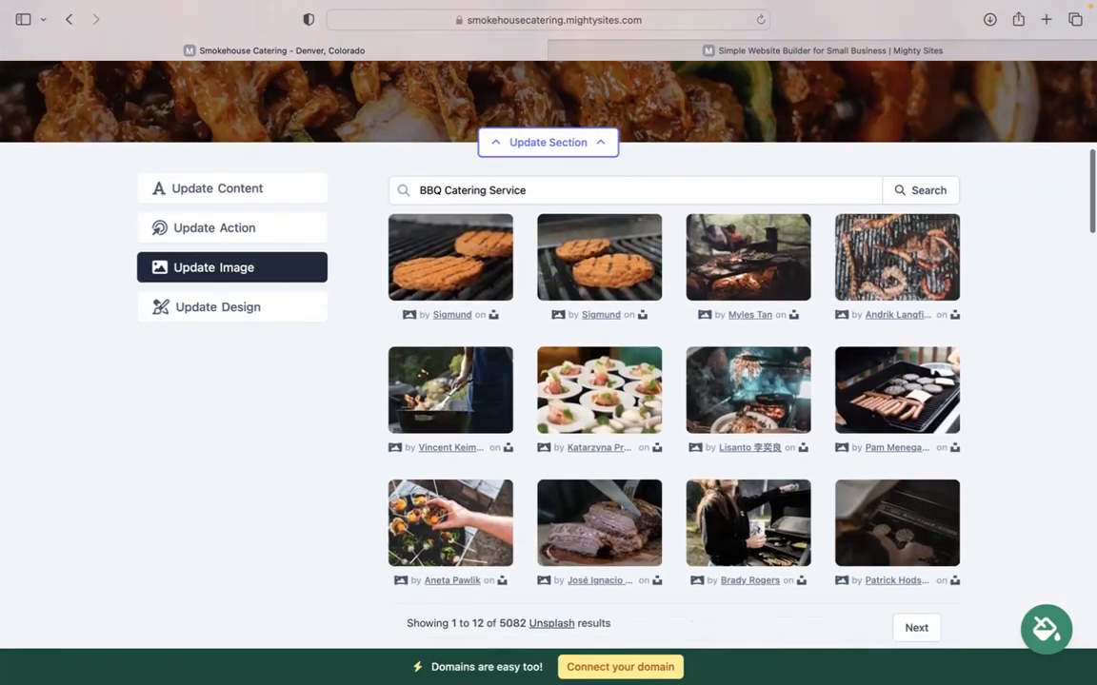
pyautogui.scroll(-1, 882, 553)
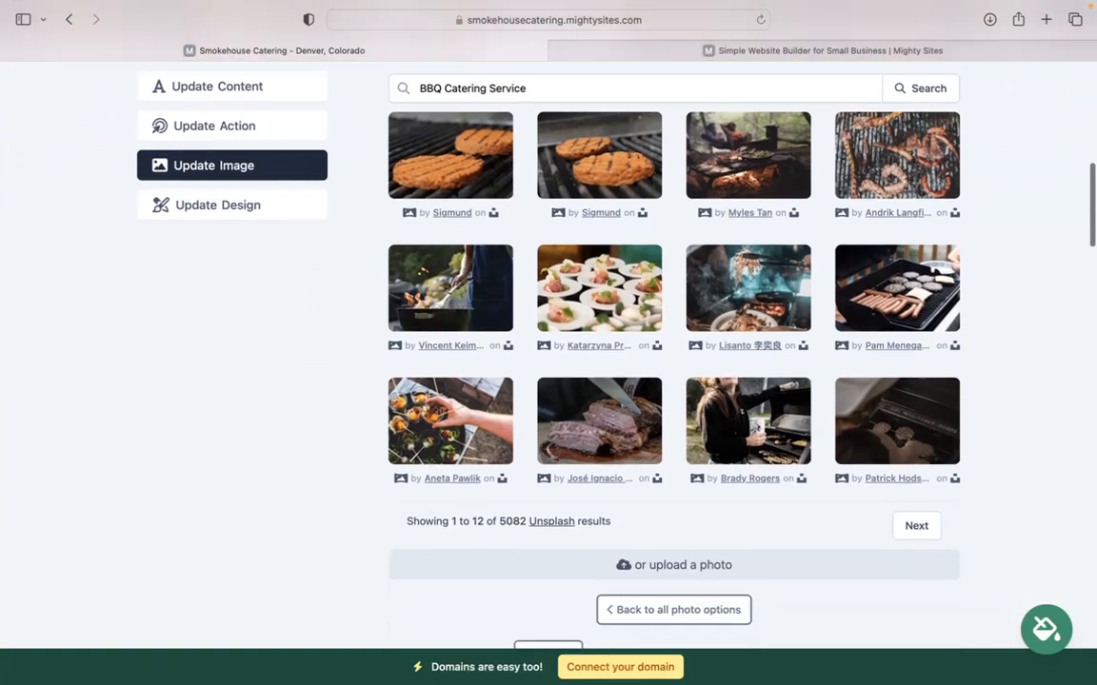
pyautogui.click(692, 612)
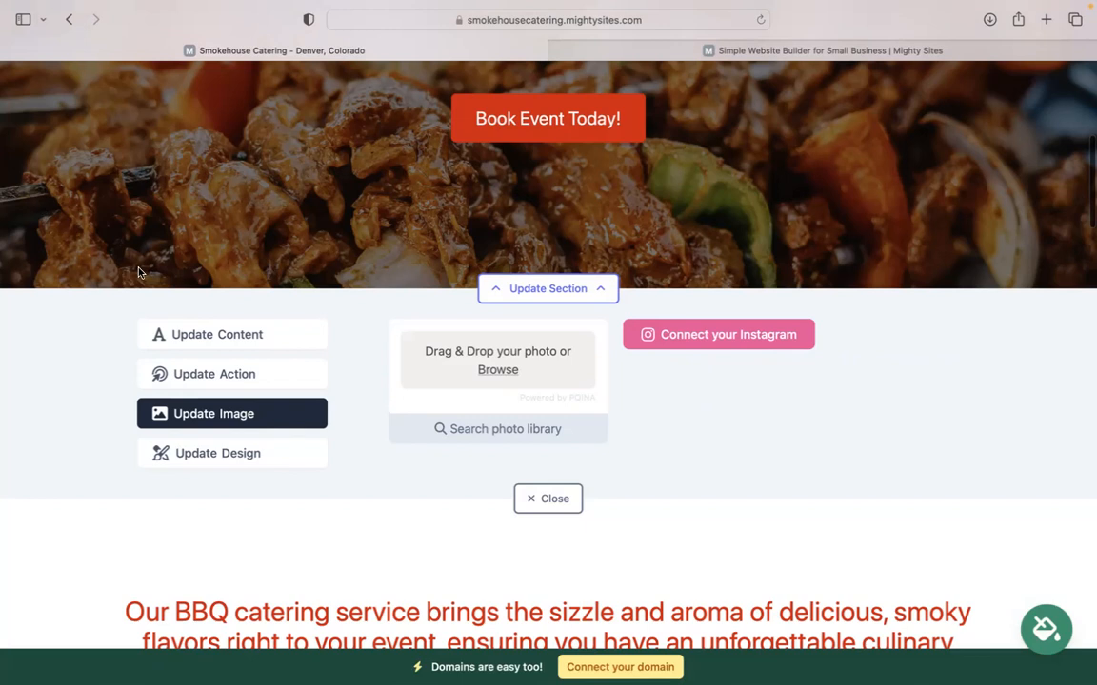
# Review the hero button 'Book Event Today!' and keep its link to Home: Lead Form.
pyautogui.click(217, 369)
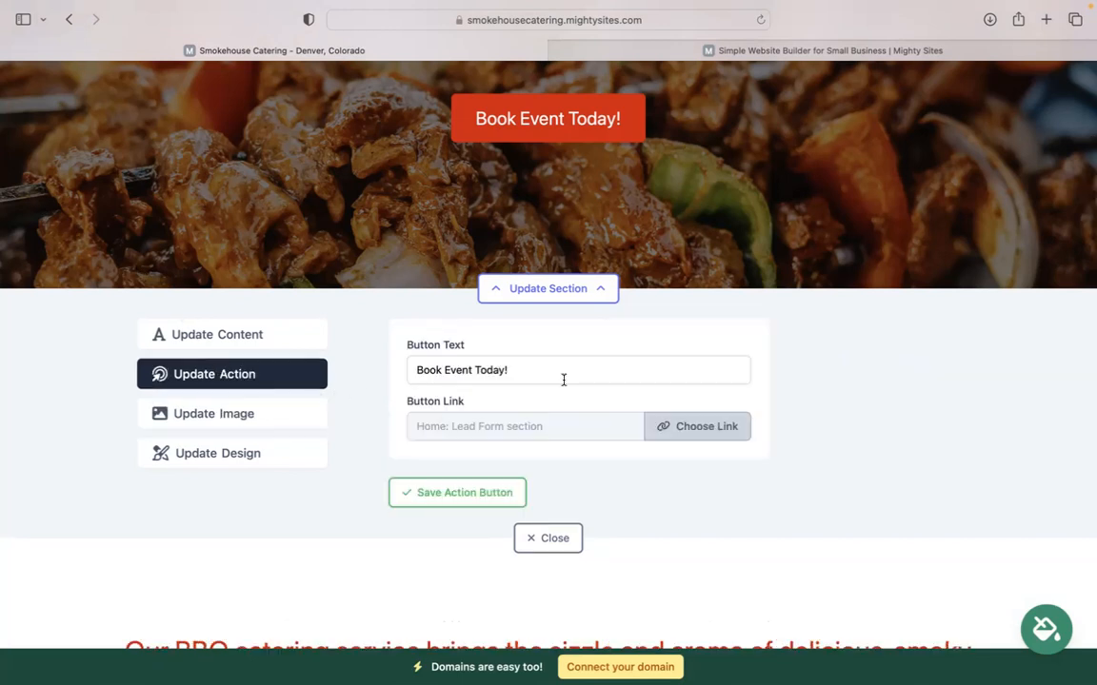
pyautogui.moveTo(528, 369); pyautogui.dragTo(412, 350)
pyautogui.click(693, 421)
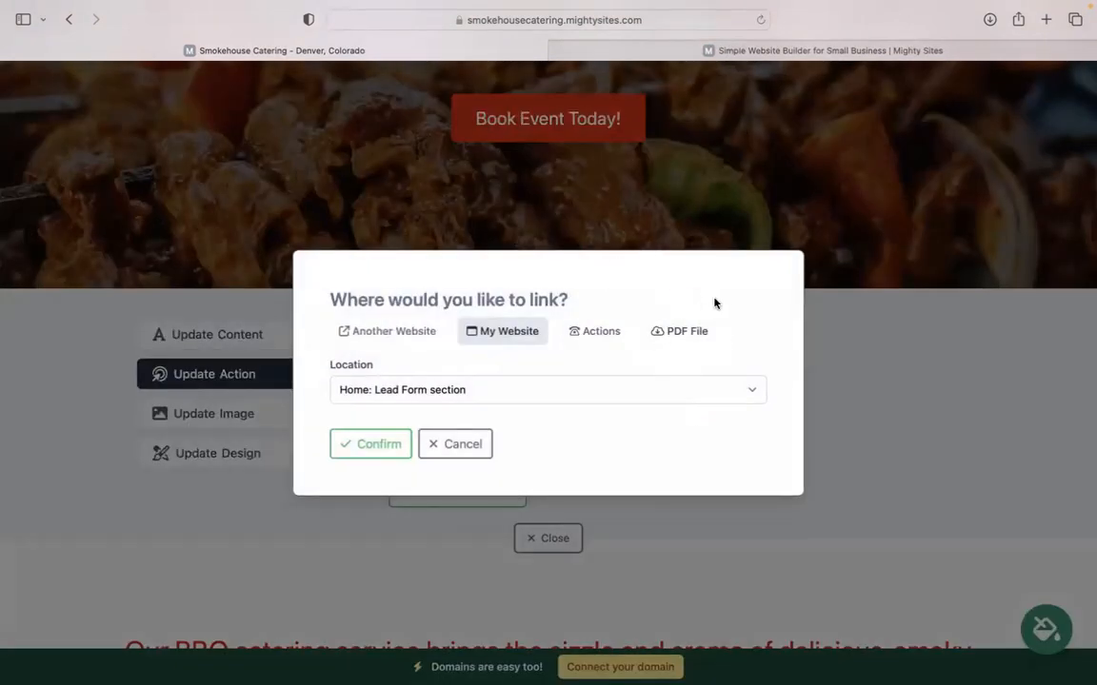
pyautogui.click(464, 444)
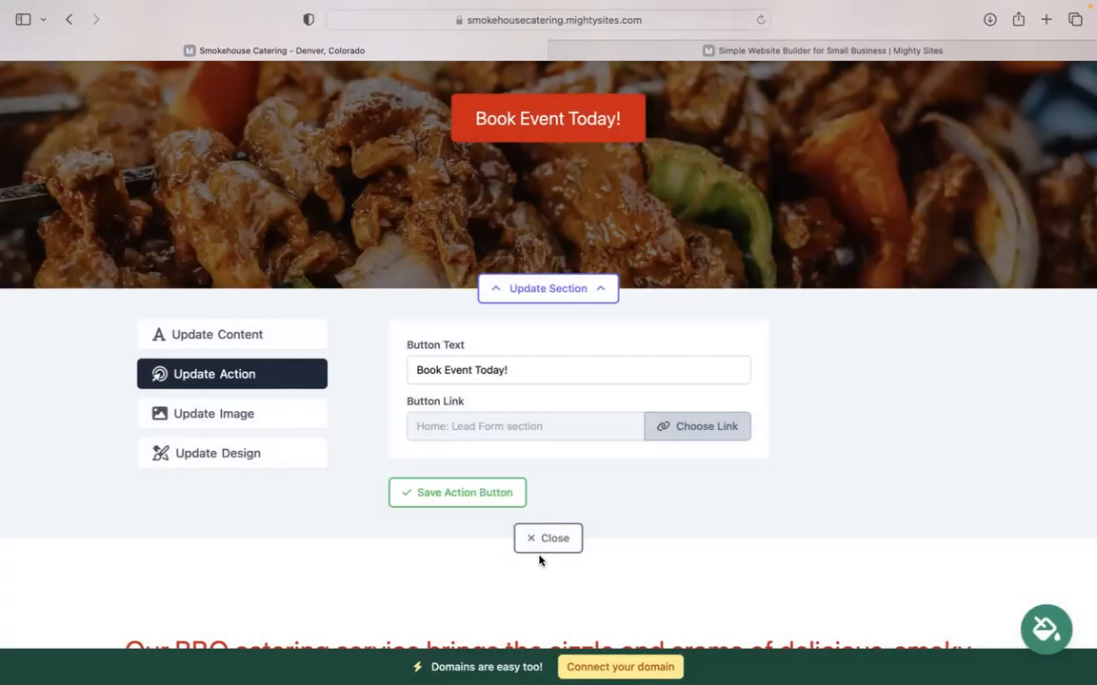
# Close the hero editor and review the red-themed page, ending on Services We Offer.
pyautogui.click(548, 539)
pyautogui.scroll(-5, 553, 548)
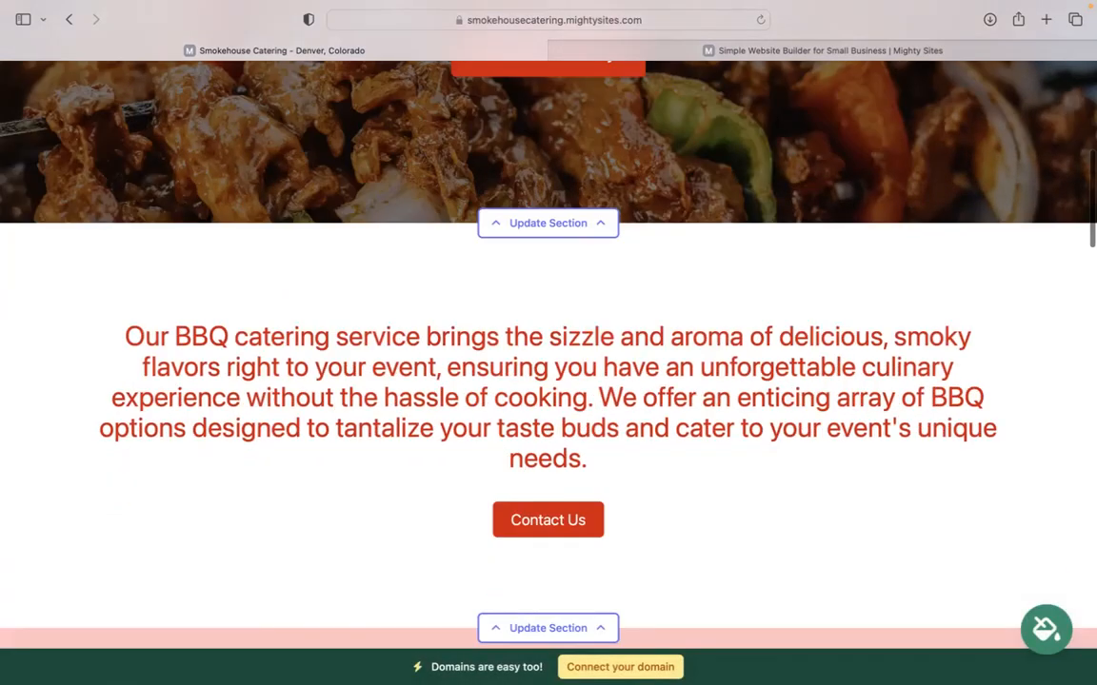
pyautogui.scroll(-10, 549, 352)
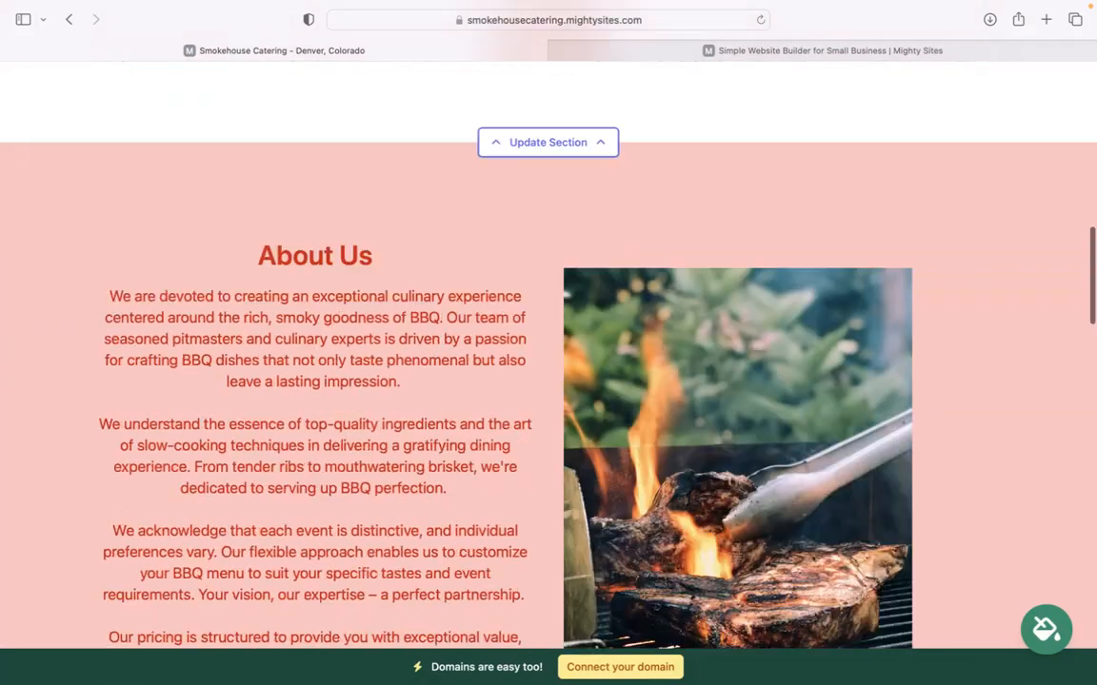
pyautogui.scroll(-10, 549, 352)
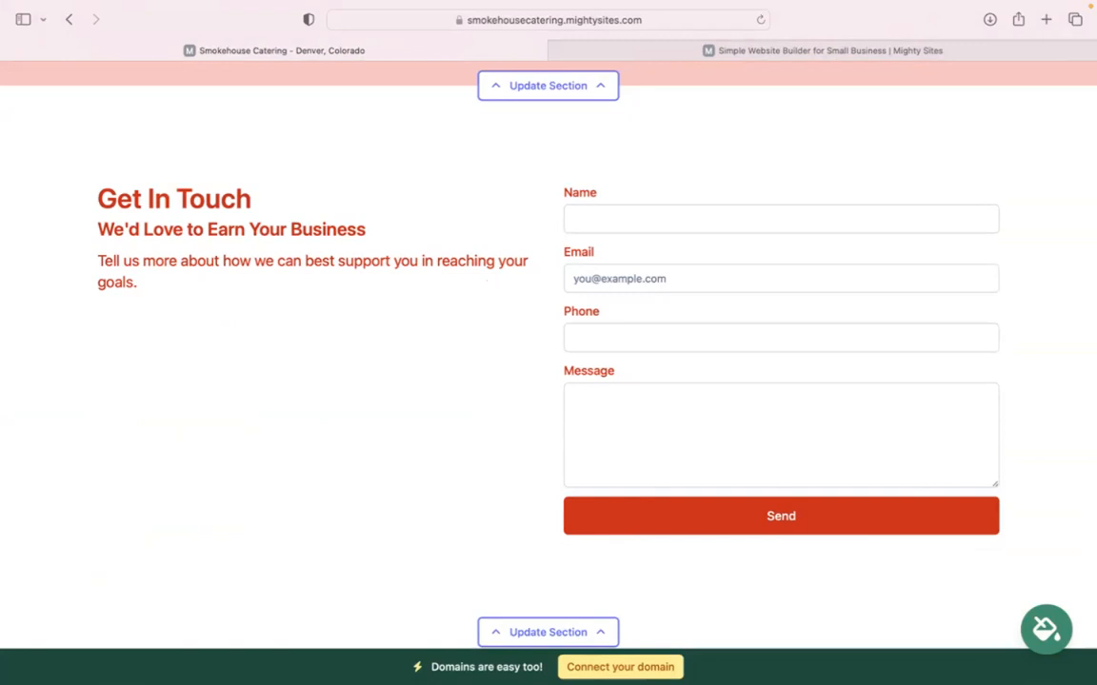
pyautogui.scroll(-3, 549, 352)
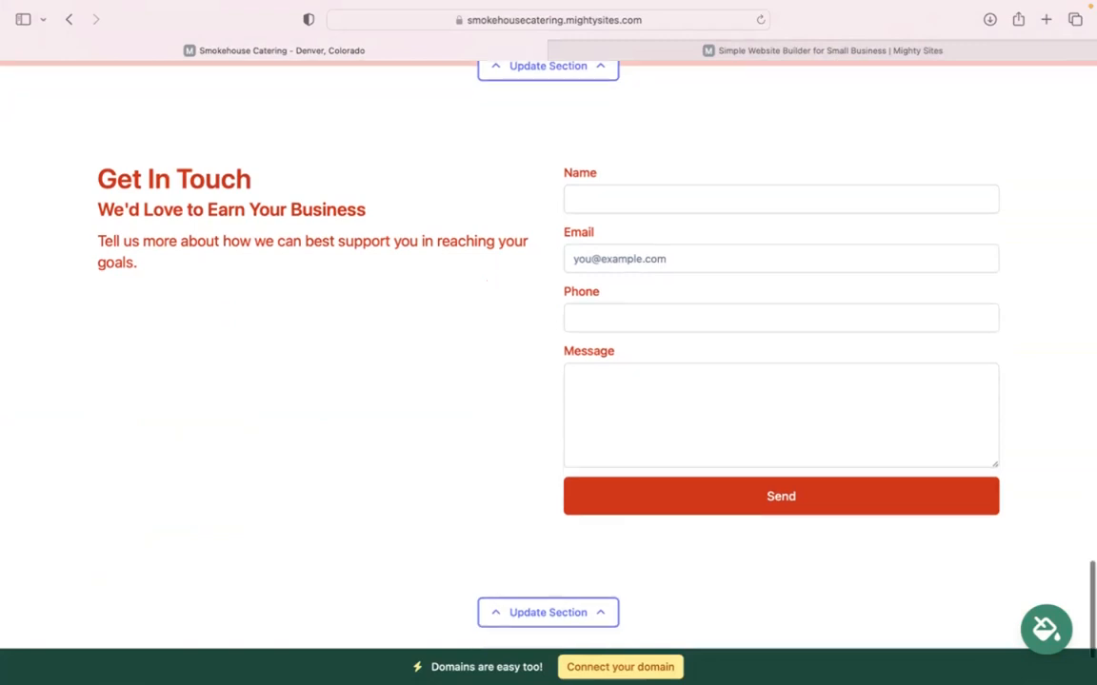
pyautogui.scroll(10, 548, 352)
pyautogui.scroll(5, 299, 519)
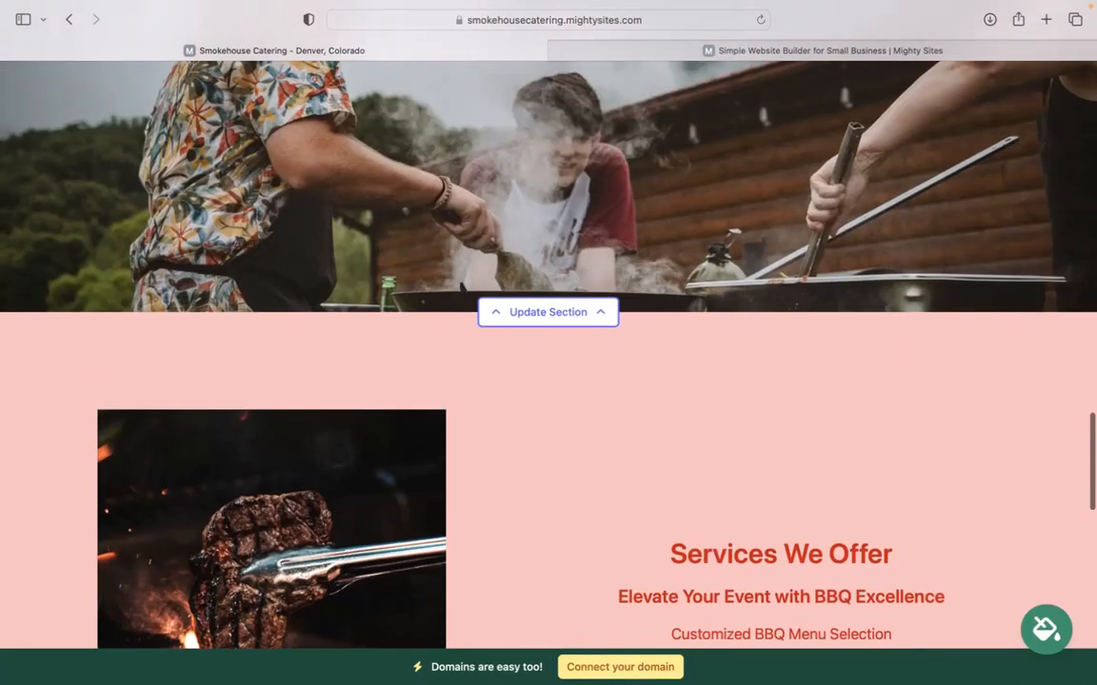
pyautogui.scroll(3, 415, 244)
pyautogui.scroll(12, 493, 324)
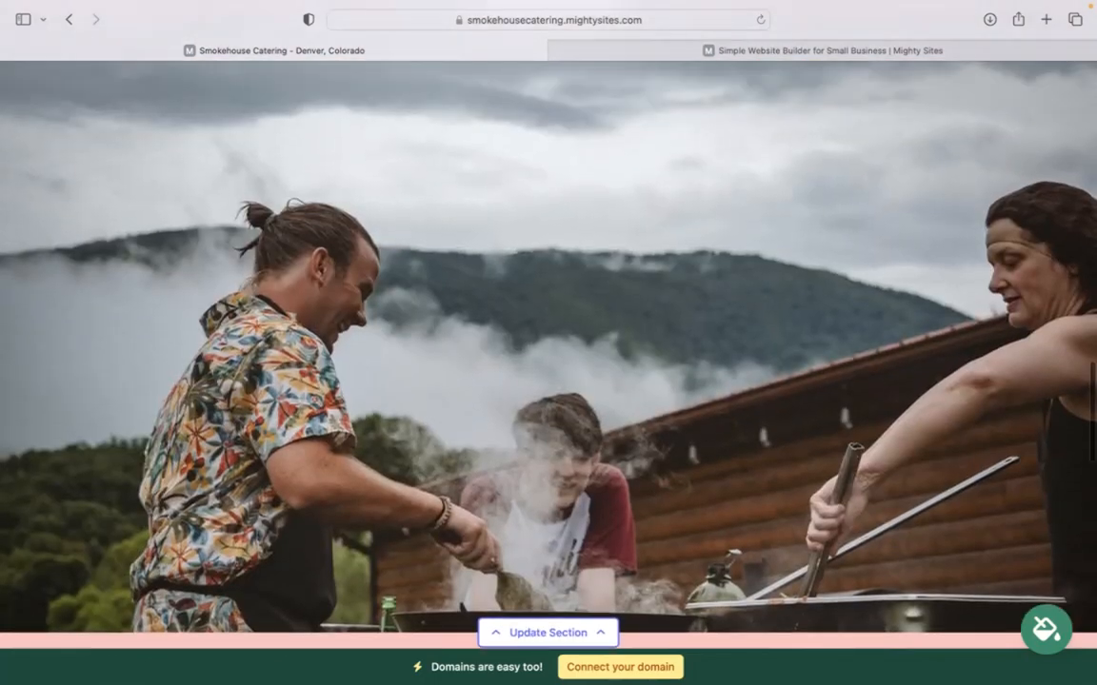
pyautogui.scroll(10, 548, 323)
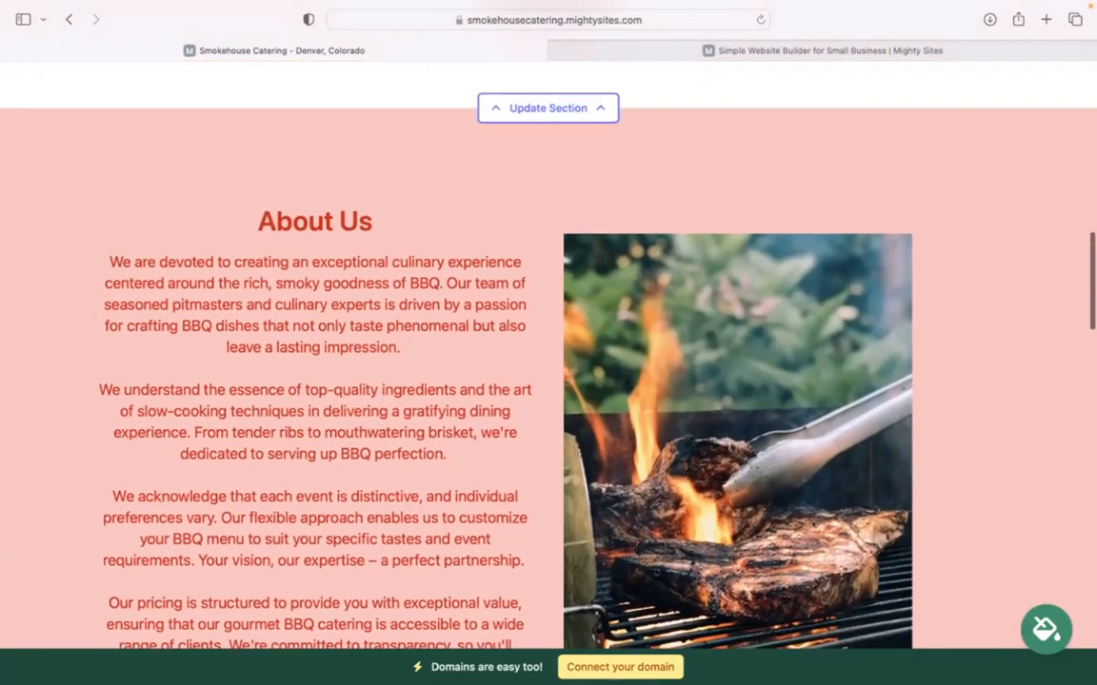
pyautogui.scroll(3, 548, 324)
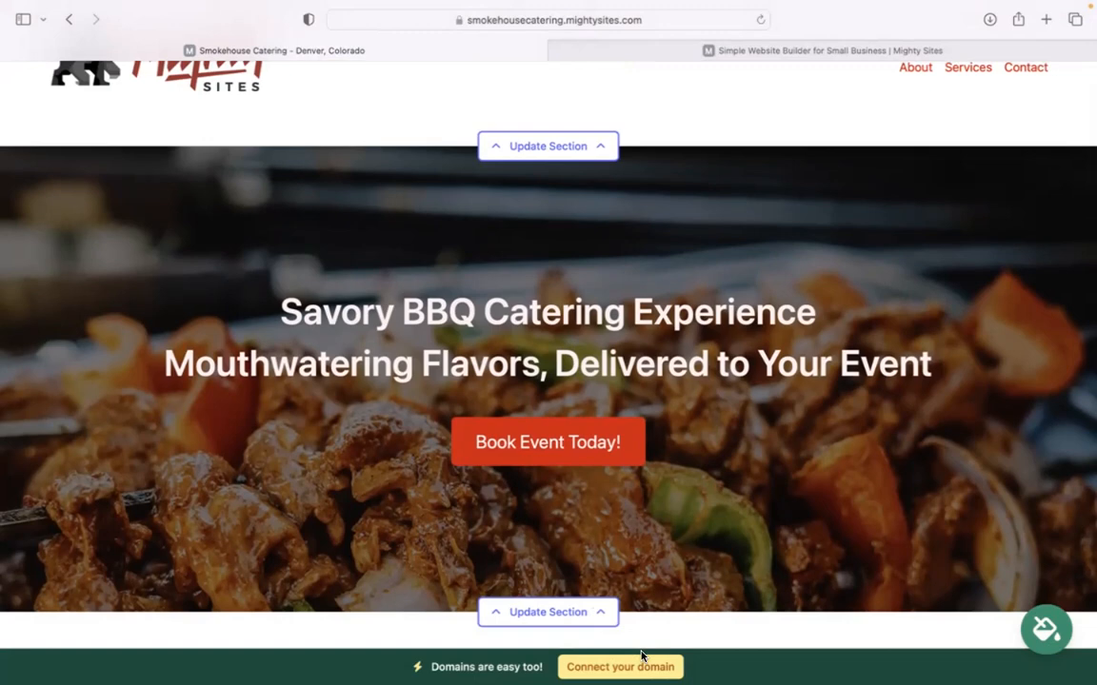
pyautogui.scroll(-10, 642, 656)
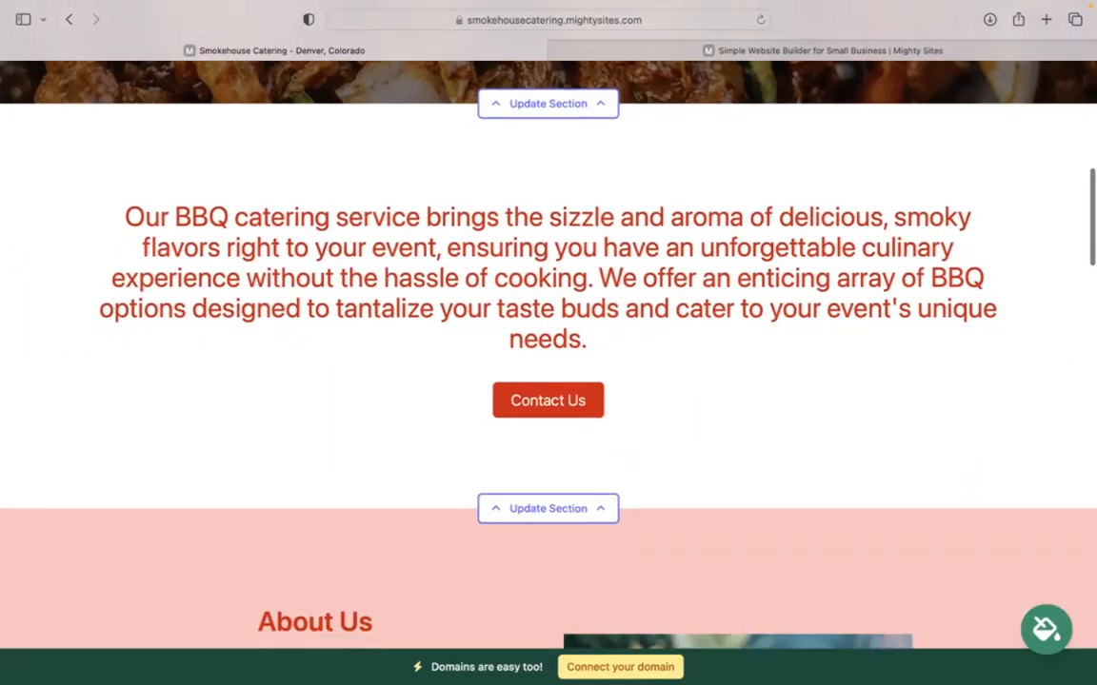
pyautogui.scroll(-10, 549, 352)
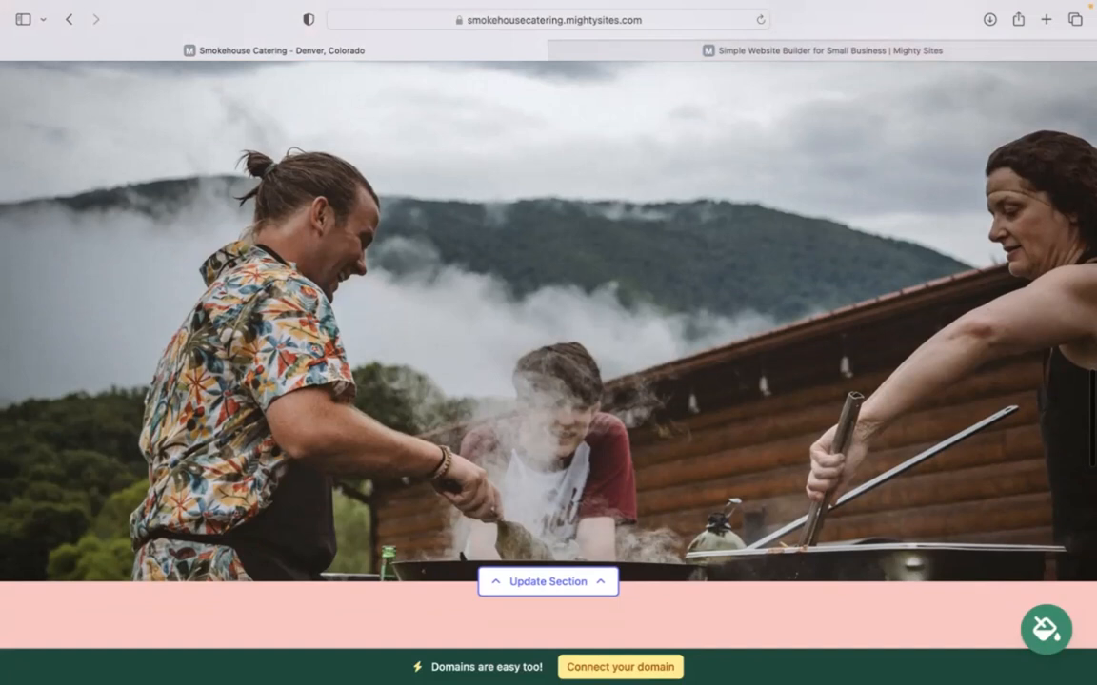
pyautogui.scroll(-5, 548, 352)
pyautogui.scroll(2, 548, 352)
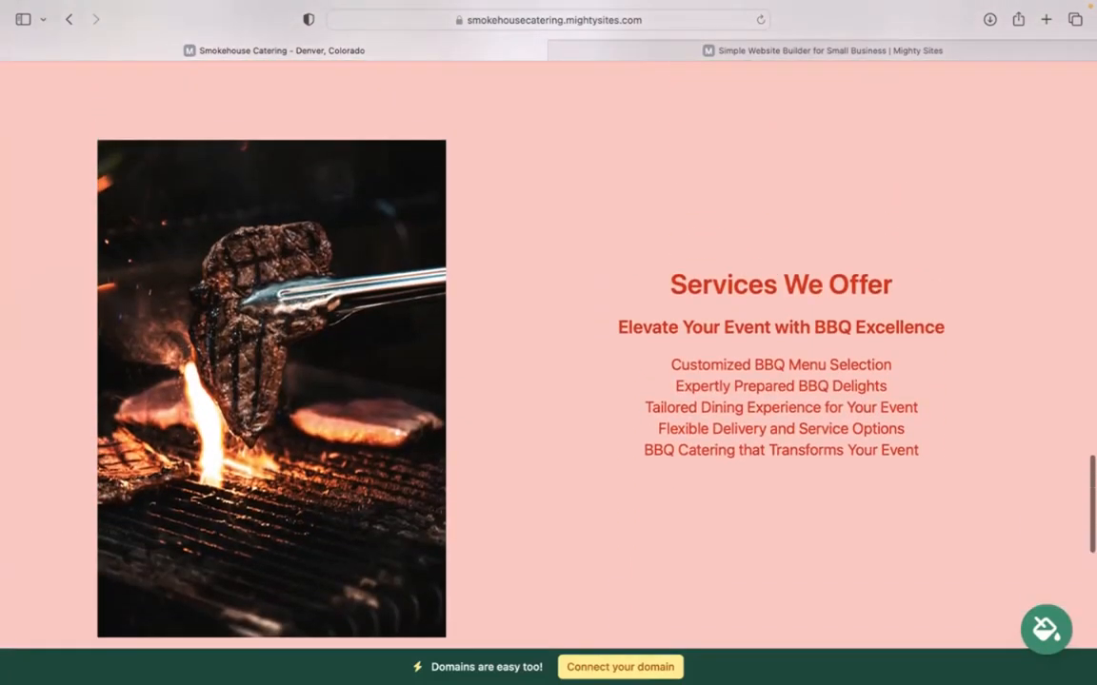